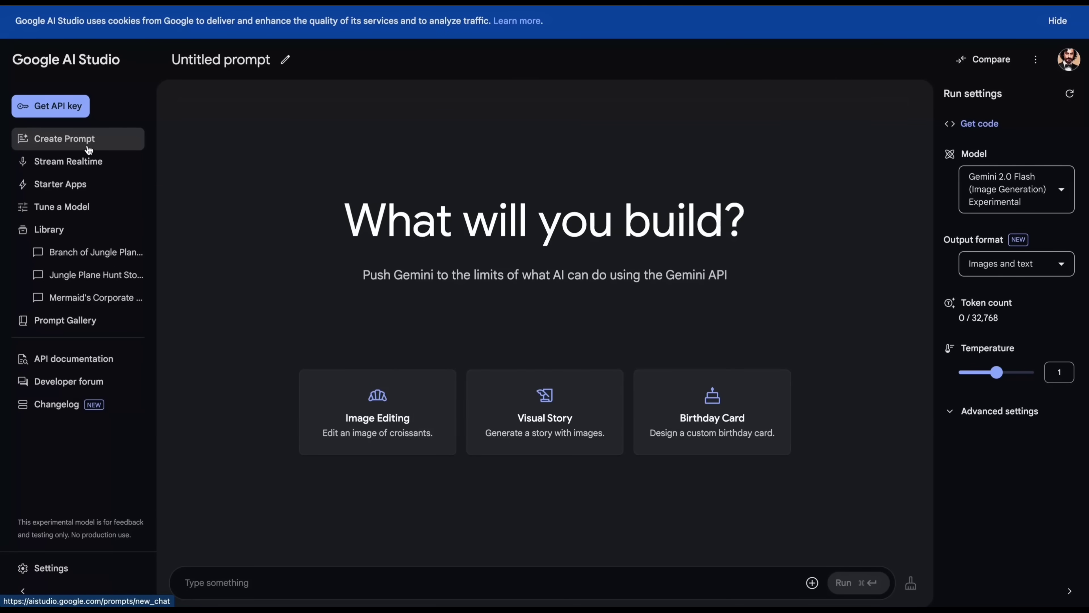
Highlight the storyboard prompt's instruction about keeping a consistent visual style.
mouse_move(1037, 202)
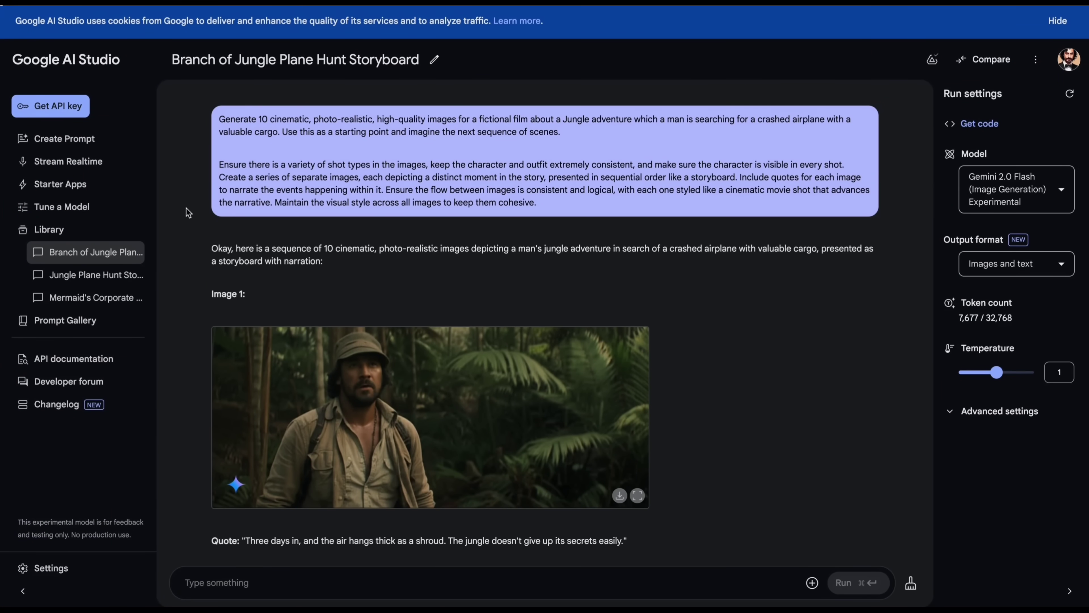
drag(275, 202, 463, 204)
click(255, 178)
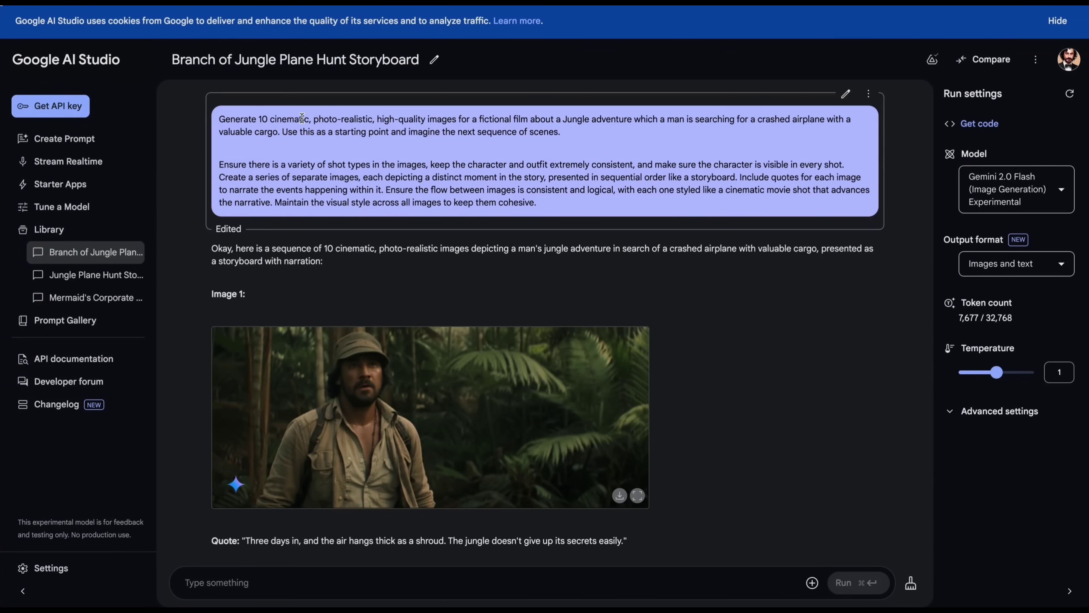
Scroll through the ten generated jungle storyboard images, Images 1–10.
scroll(183, 281, down, 10)
scroll(183, 282, down, 12)
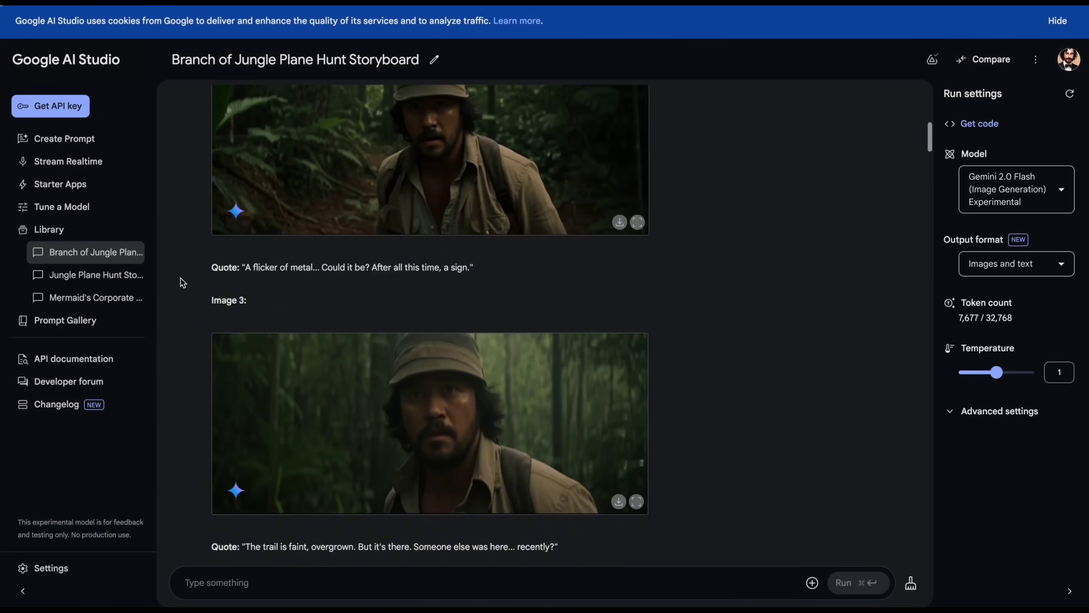
scroll(183, 283, down, 3)
scroll(182, 282, up, 3)
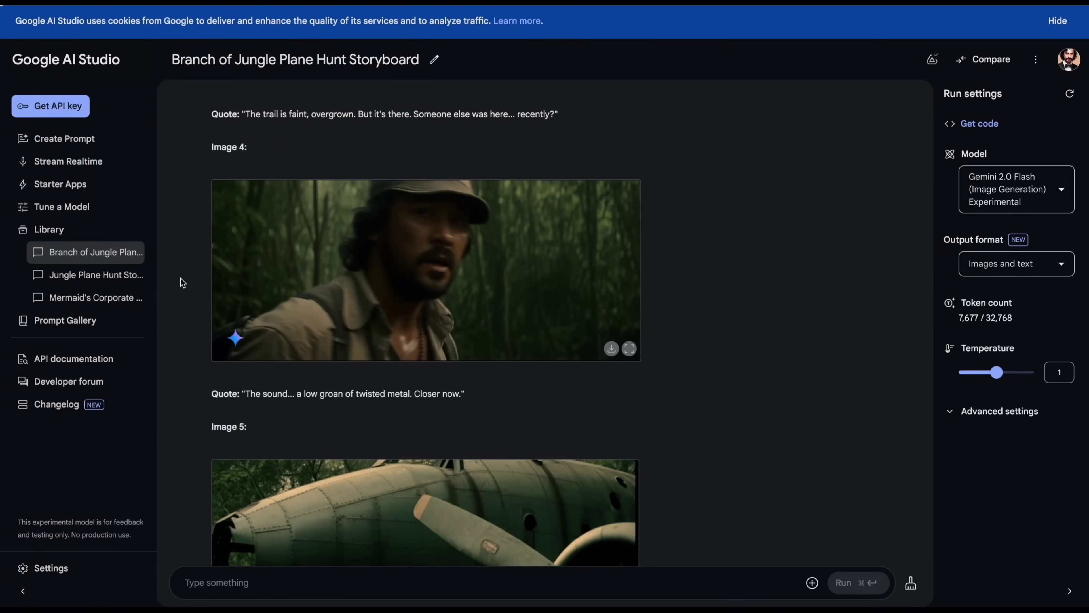
scroll(183, 282, down, 12)
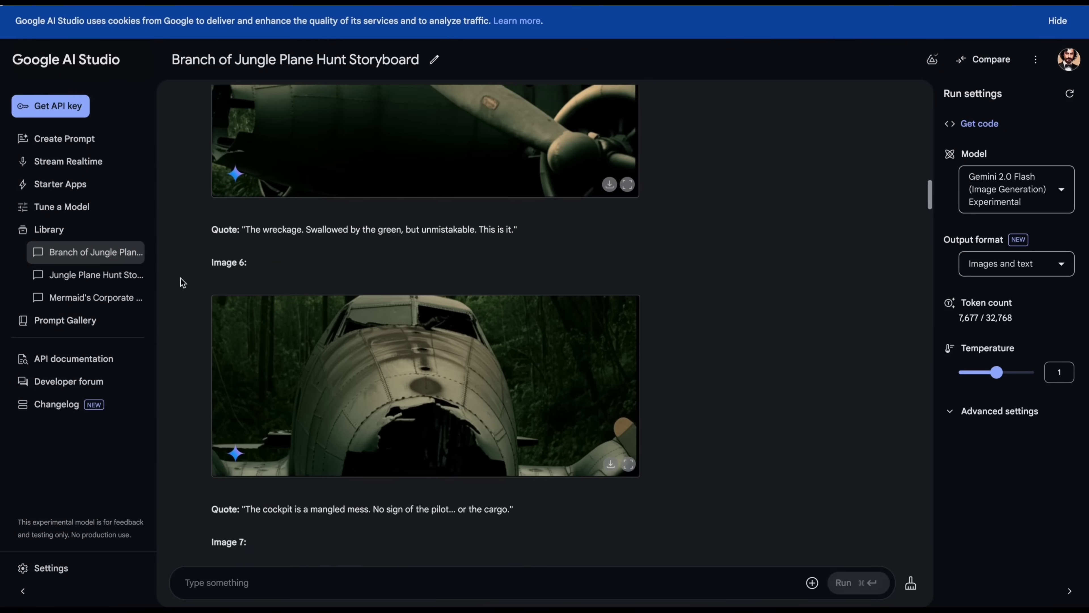
scroll(183, 283, down, 16)
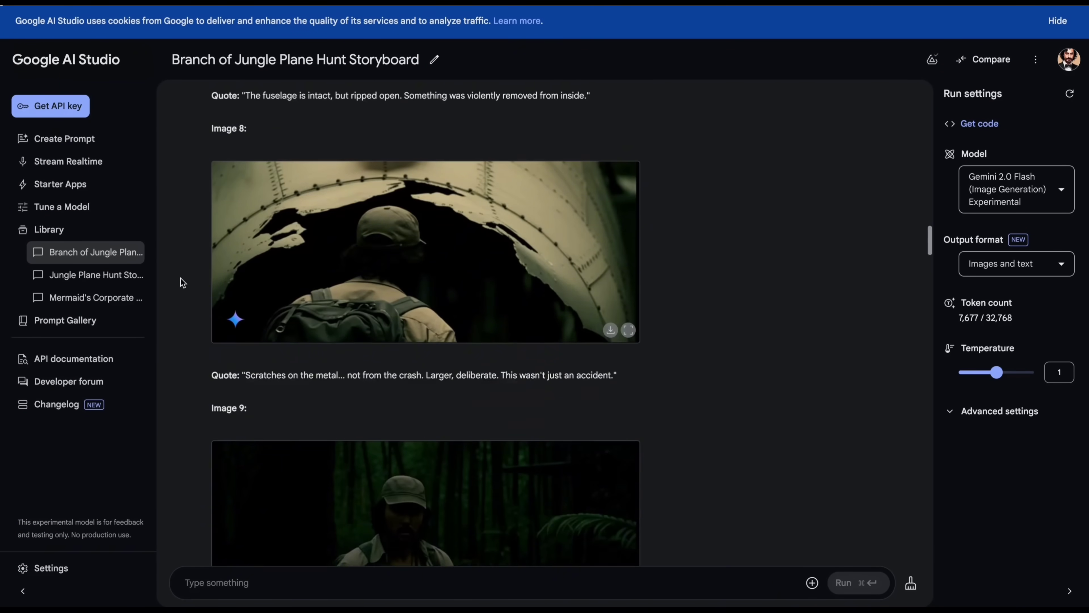
scroll(183, 282, down, 13)
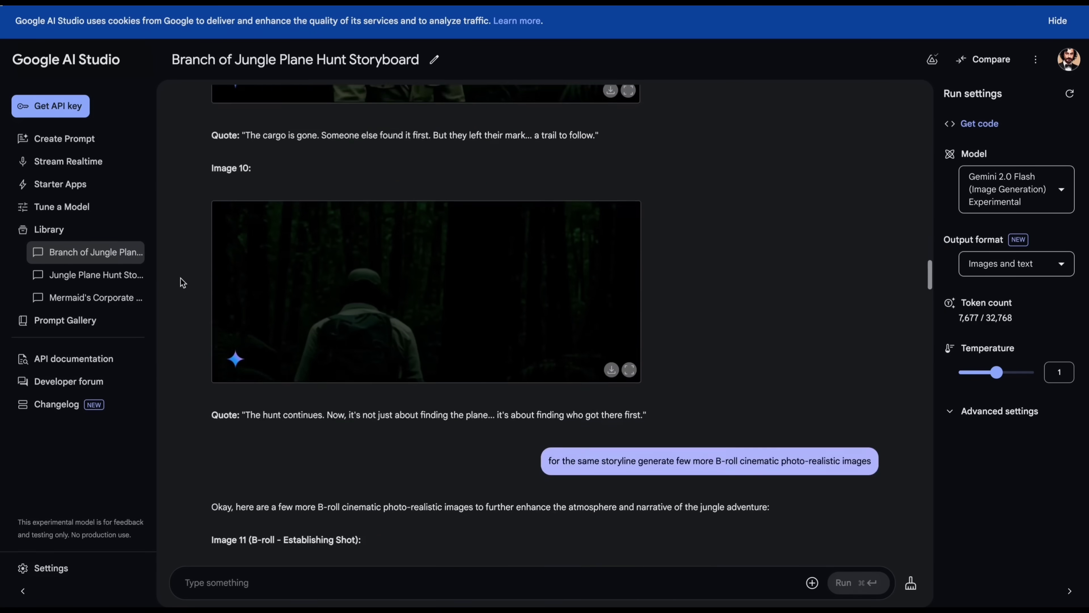
scroll(183, 282, down, 5)
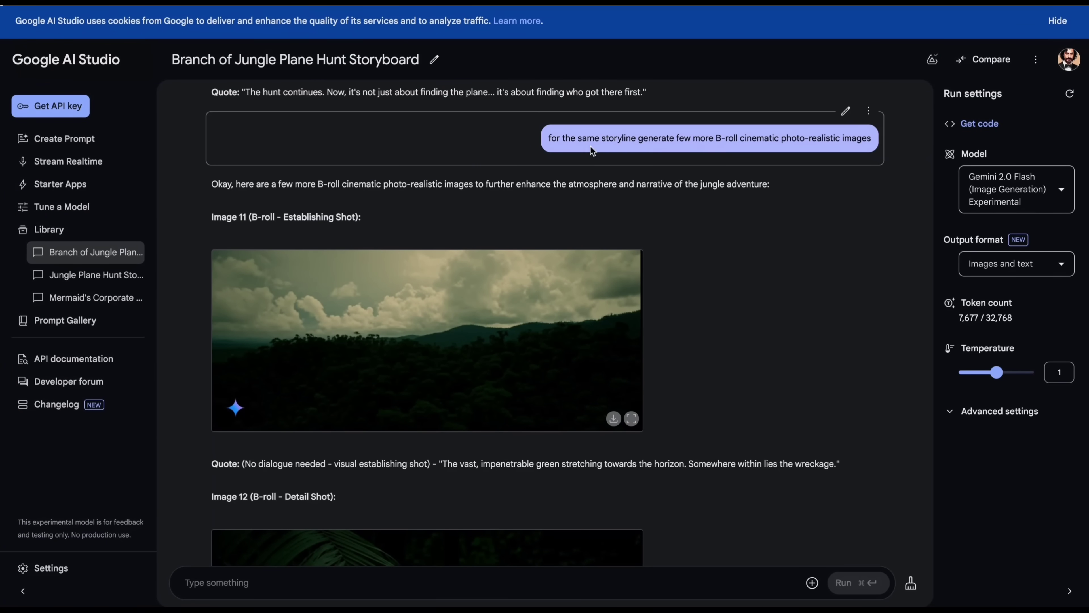
scroll(169, 247, up, 20)
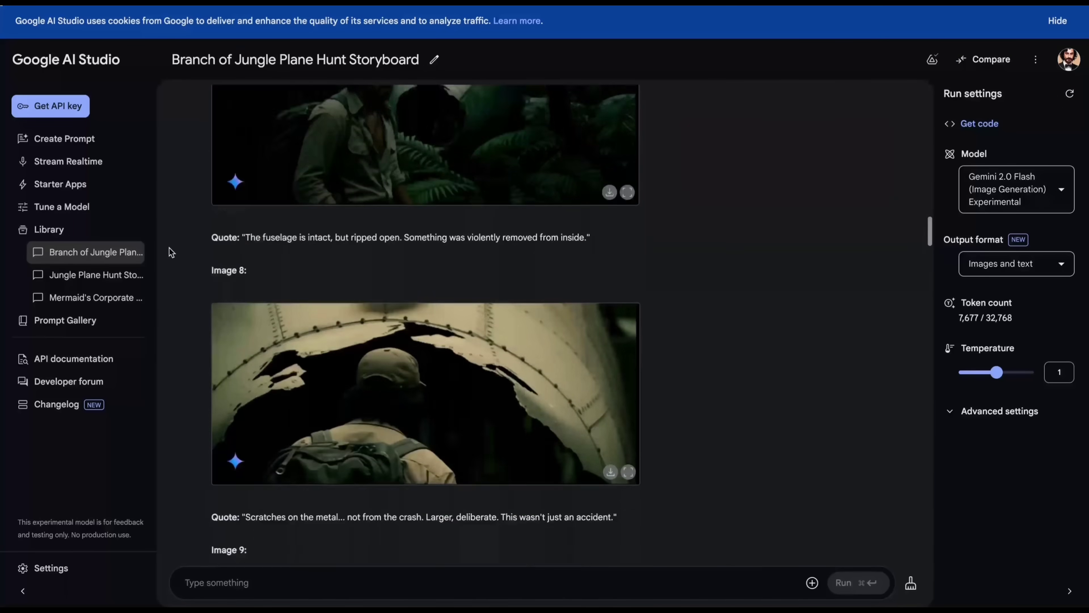
scroll(170, 250, down, 20)
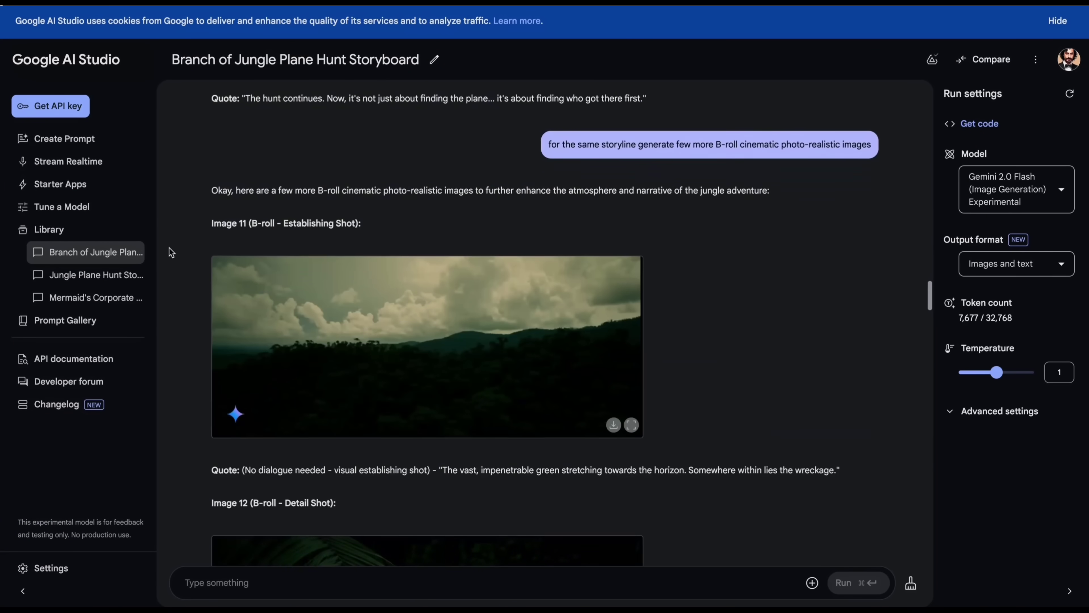
scroll(170, 250, up, 4)
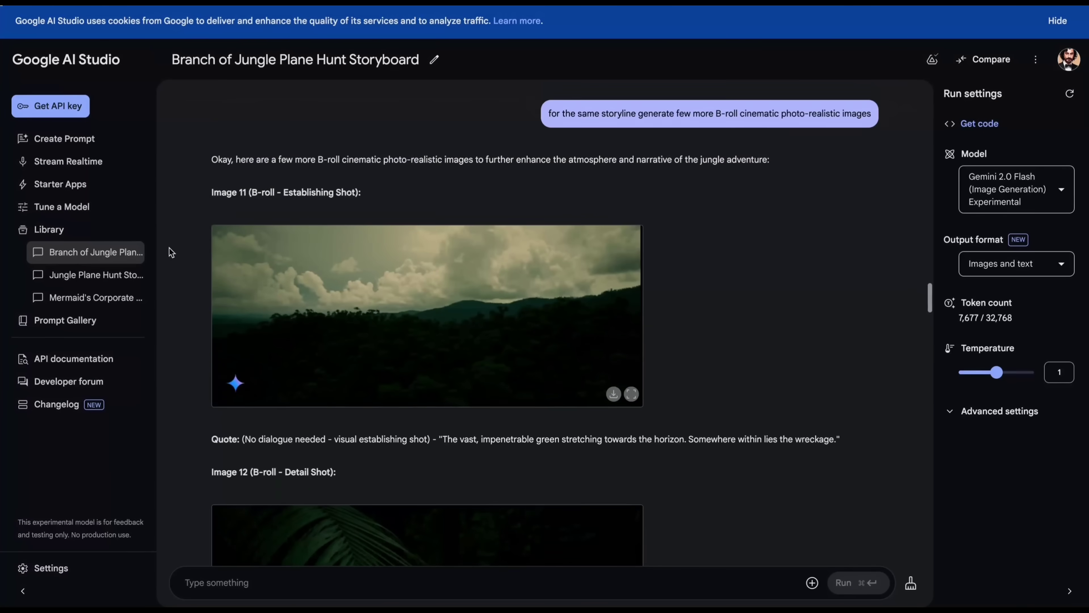
scroll(168, 207, down, 20)
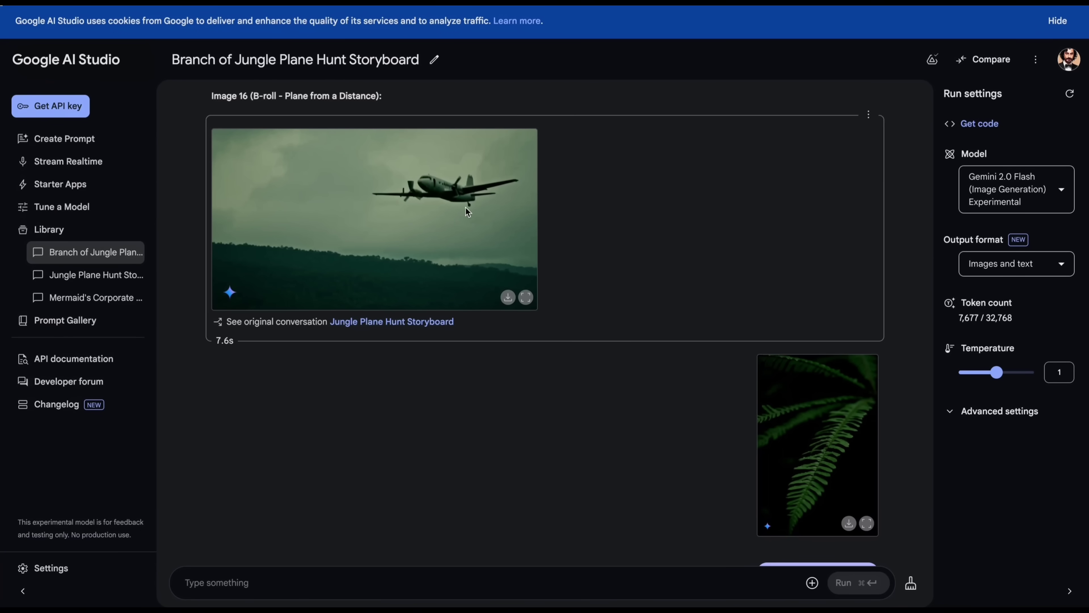
scroll(182, 290, up, 20)
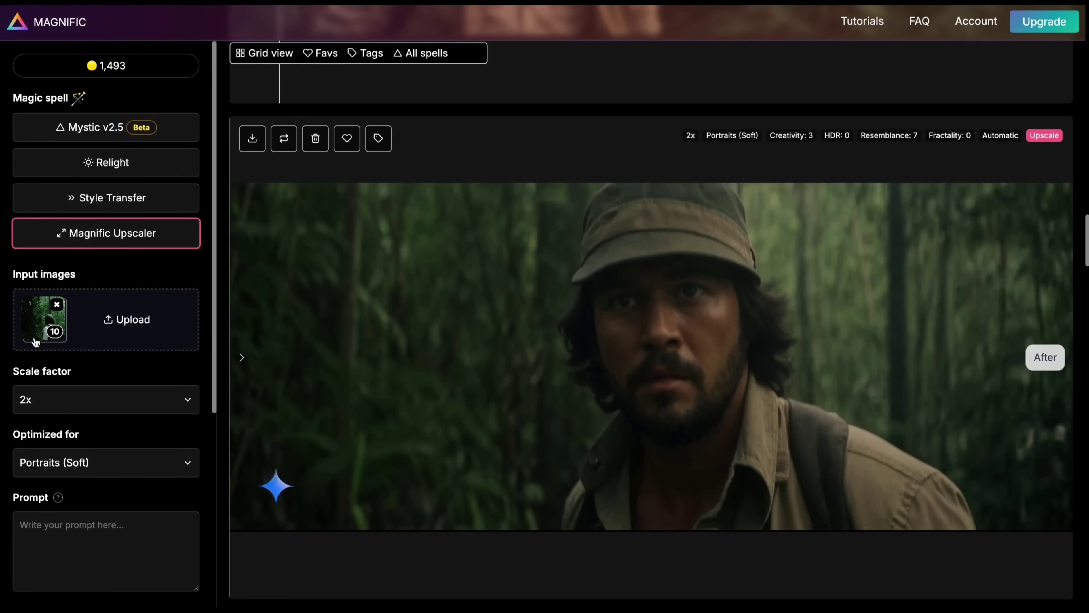
Keep Portraits (Soft) as the optimisation mode and compare the 2x upscale with the original.
scroll(98, 333, down, 3)
click(112, 329)
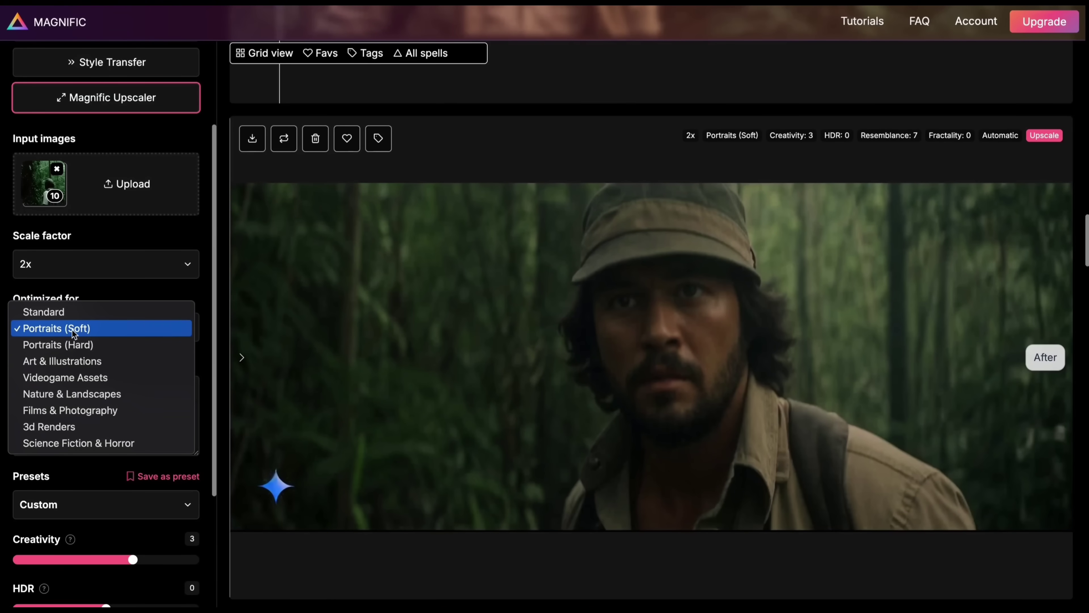
click(101, 328)
scroll(119, 385, down, 5)
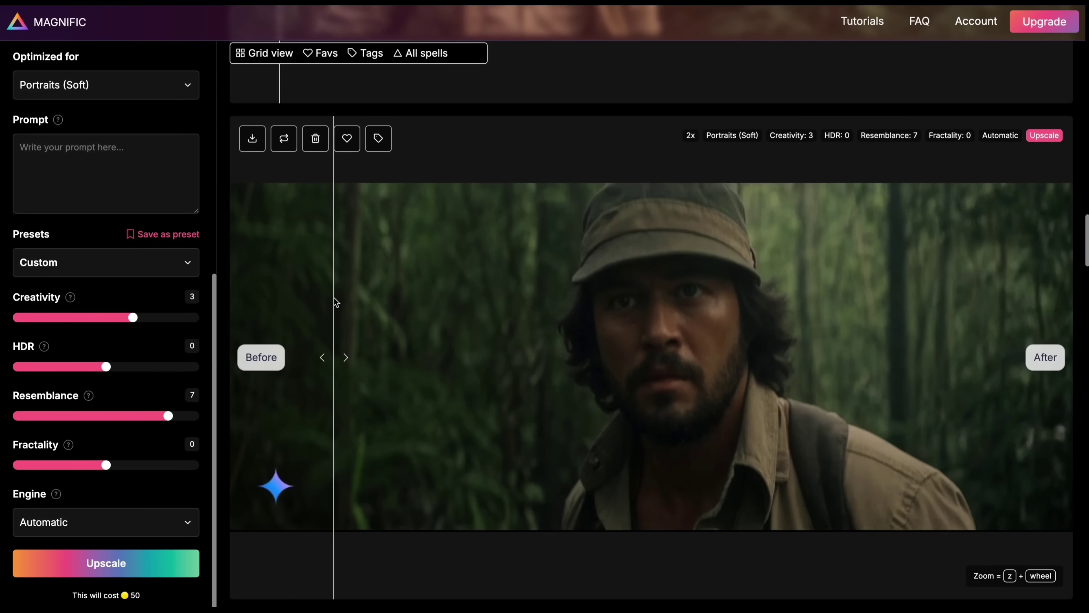
drag(277, 299, 274, 298)
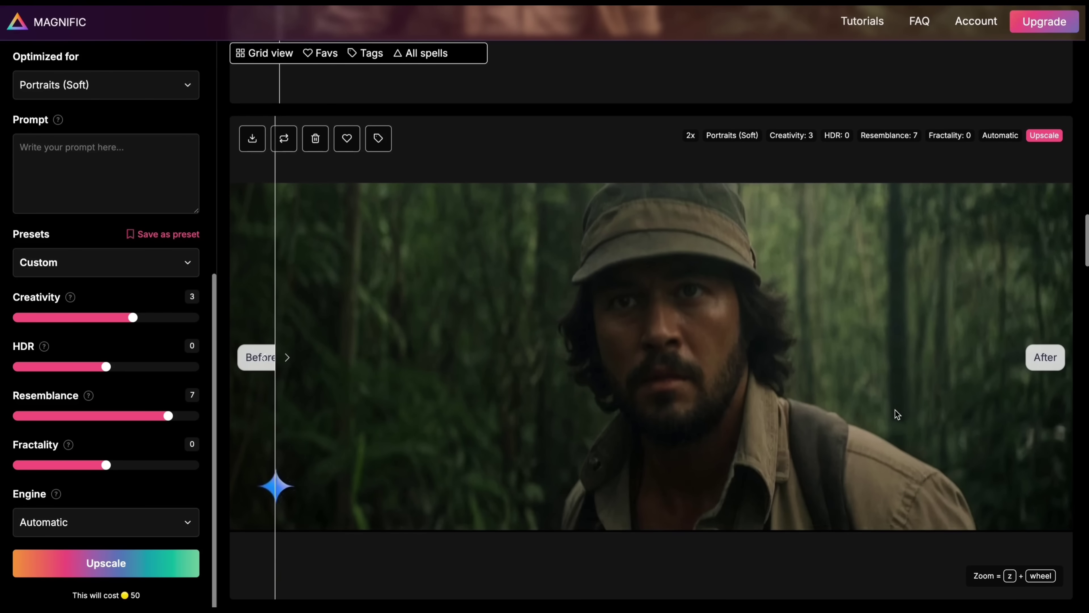
scroll(894, 410, down, 1)
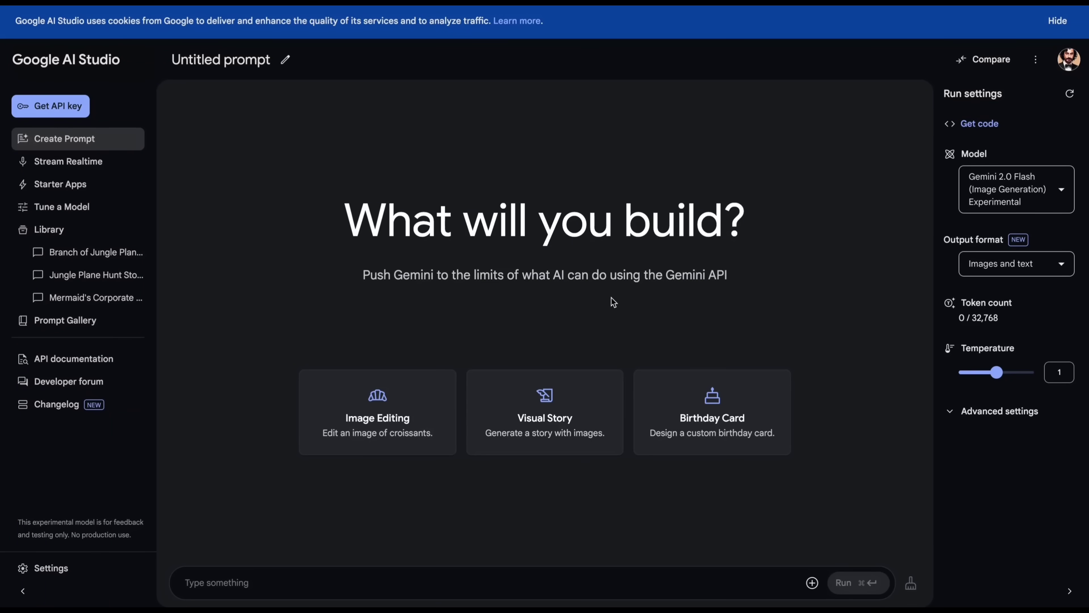
Paste the explorer close-up, request ten consistent character angles, and inspect the enlarged grid.
click(623, 569)
key(super+v)
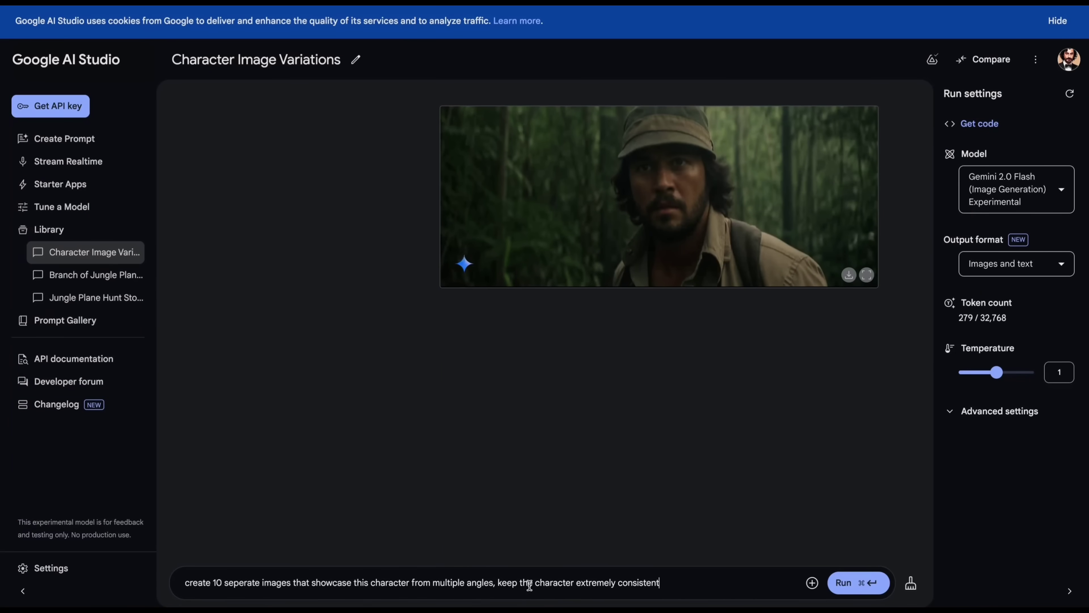
click(848, 584)
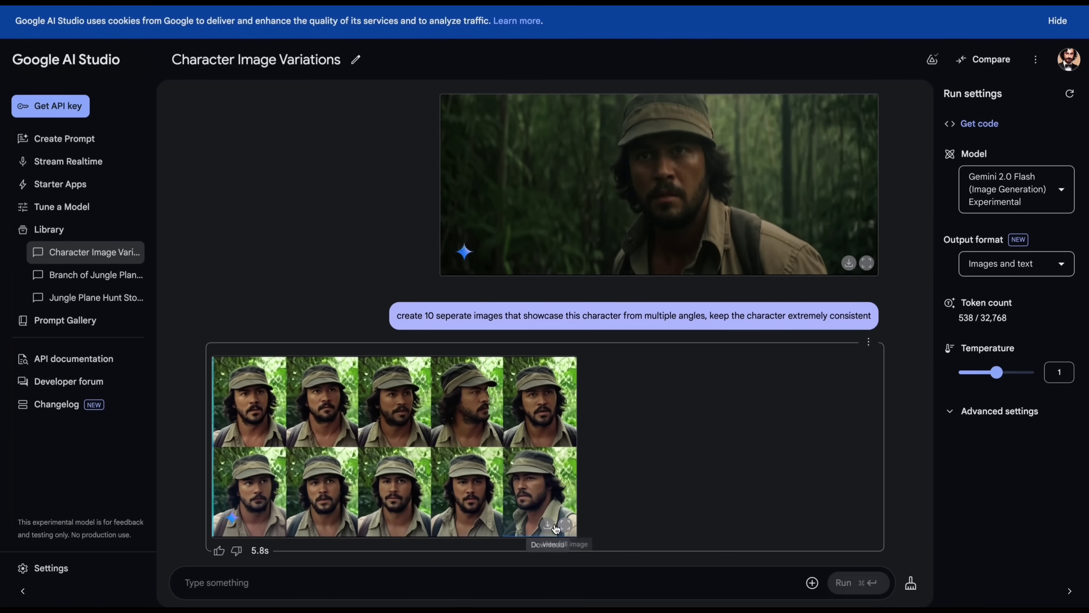
click(565, 524)
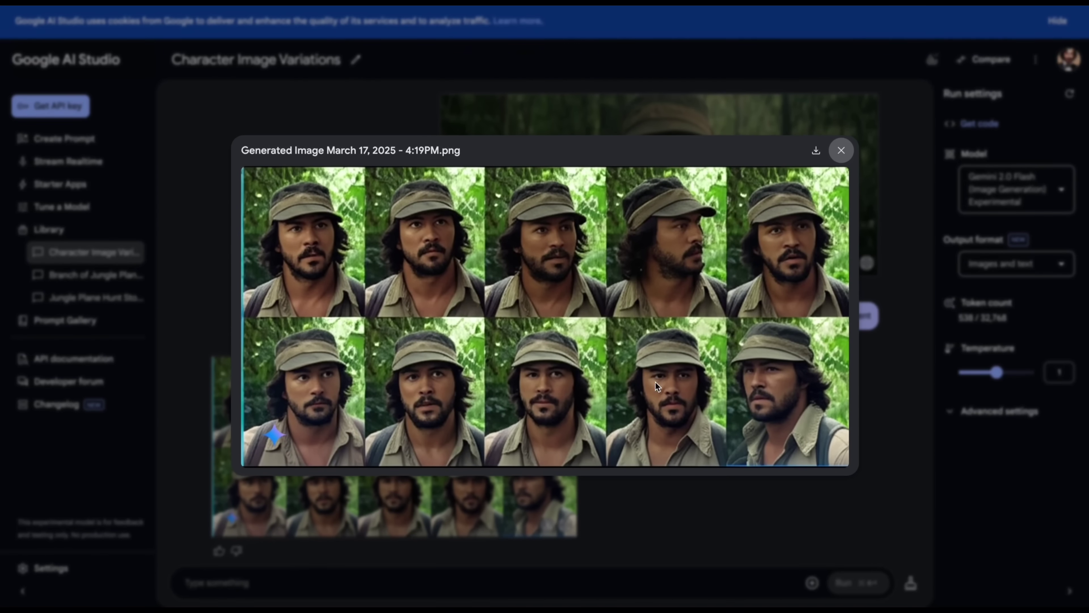
click(841, 150)
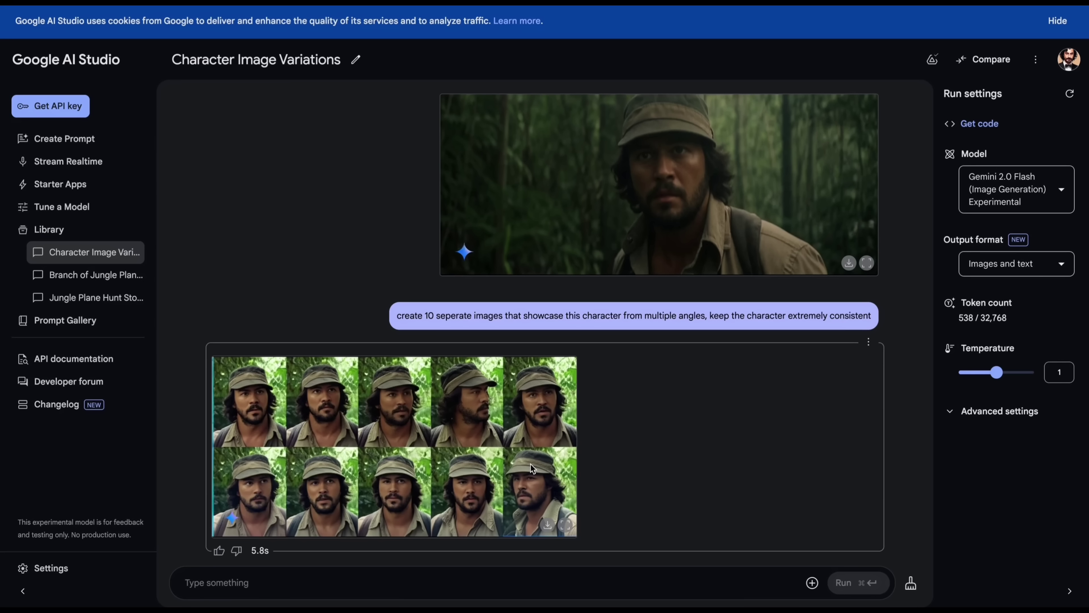
click(551, 469)
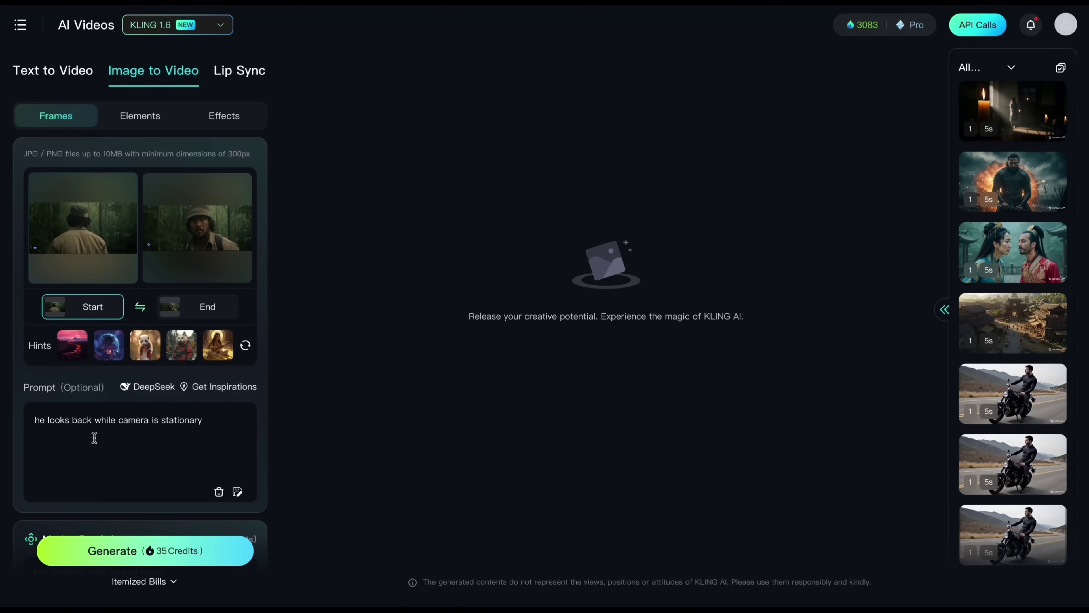
Generate the 5s Professional Mode clip from the back-view frame to the front-view frame.
scroll(210, 428, down, 8)
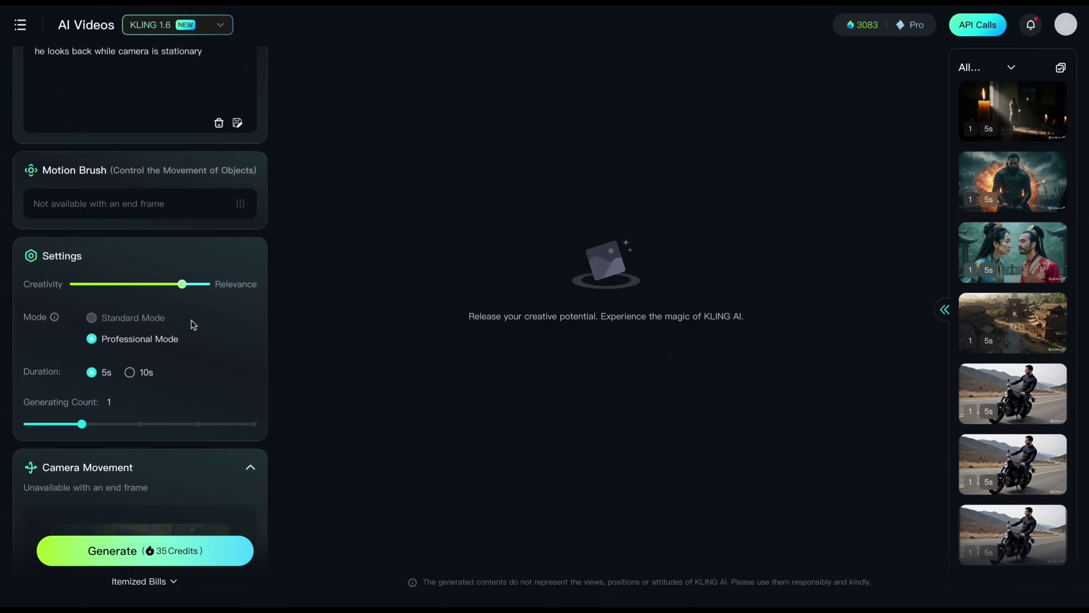
mouse_move(182, 284)
scroll(190, 324, up, 8)
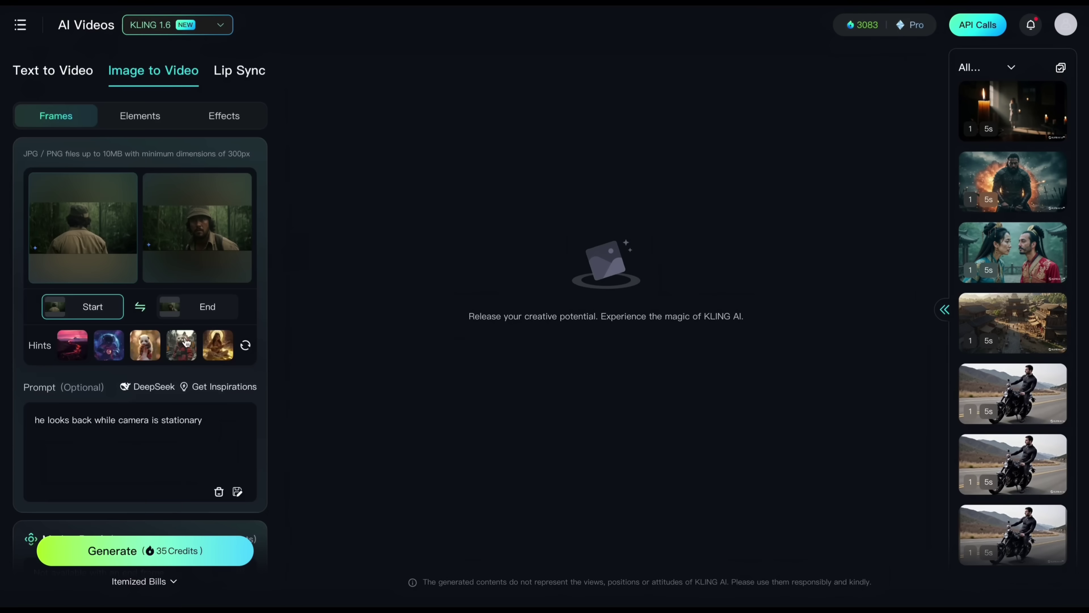
click(139, 551)
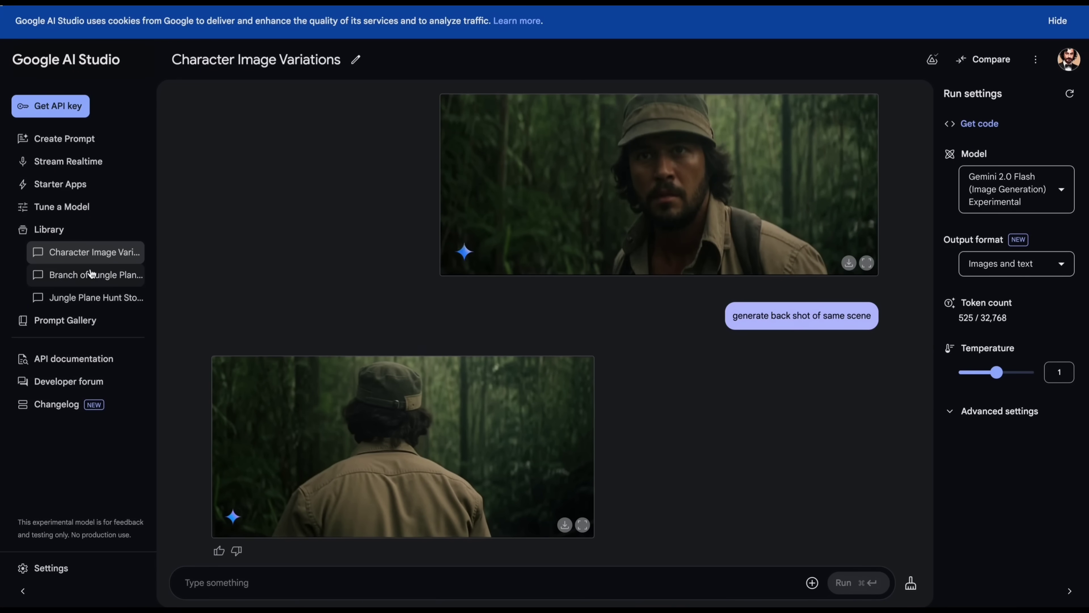
Open the Character Image Variations chat from the Library.
click(59, 231)
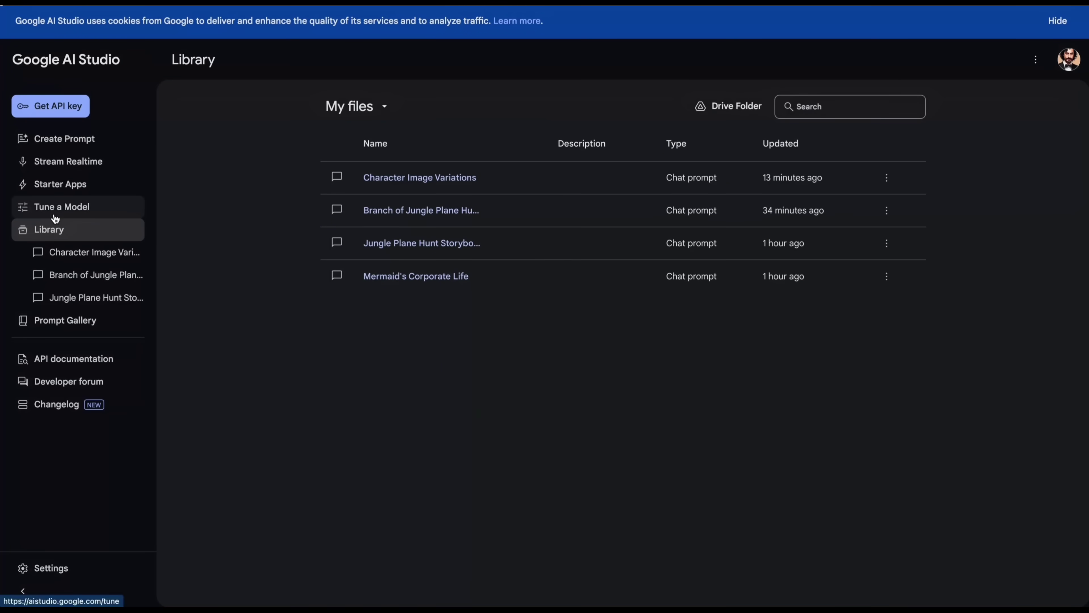
click(38, 247)
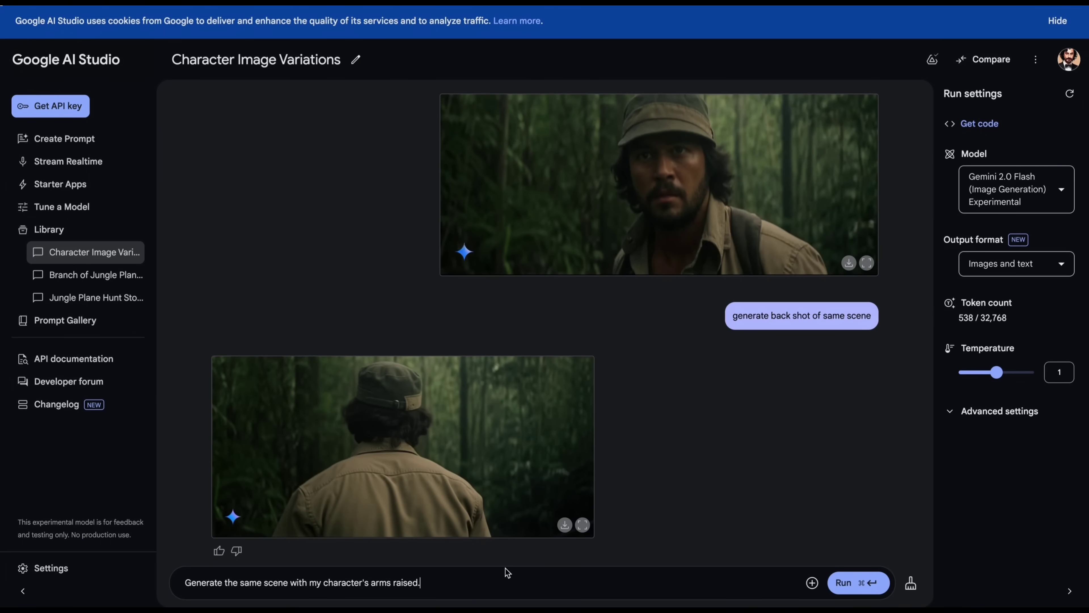
Send the request for the character with his arms raised.
key(super+Return)
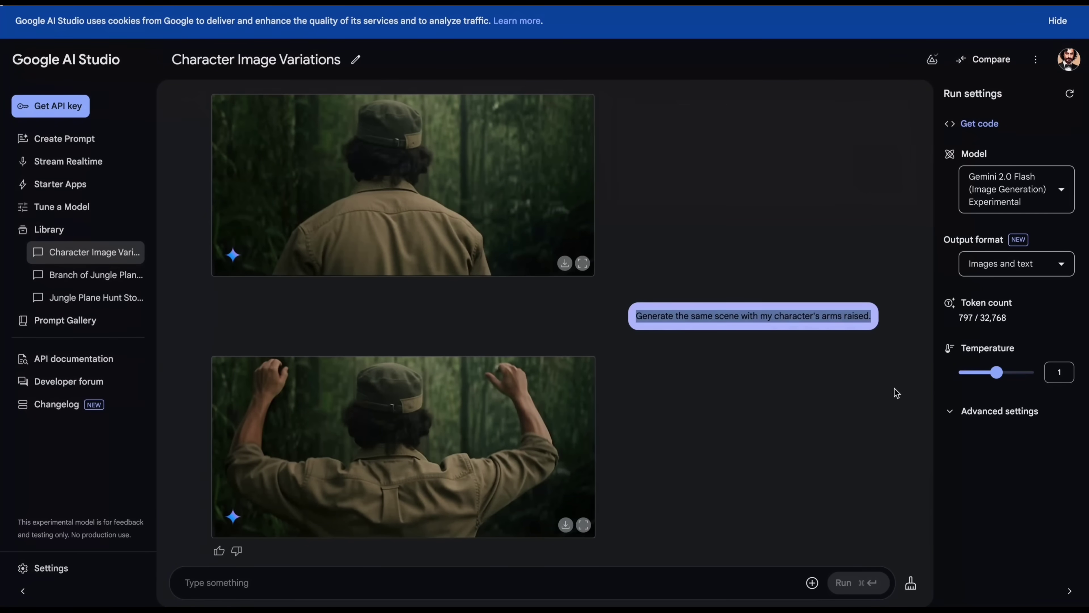
scroll(896, 389, up, 5)
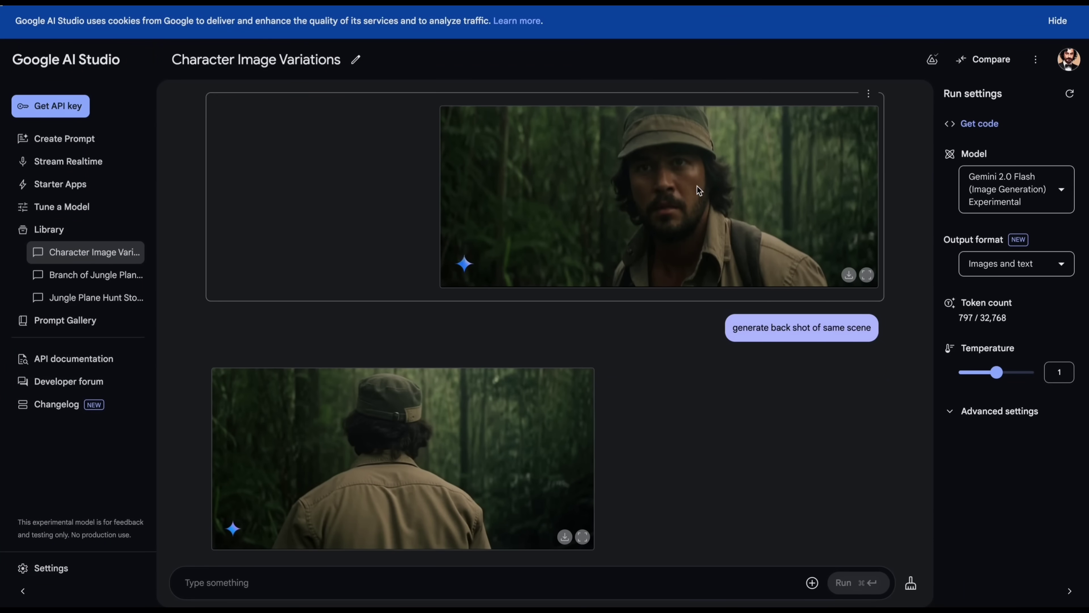
scroll(658, 298, down, 5)
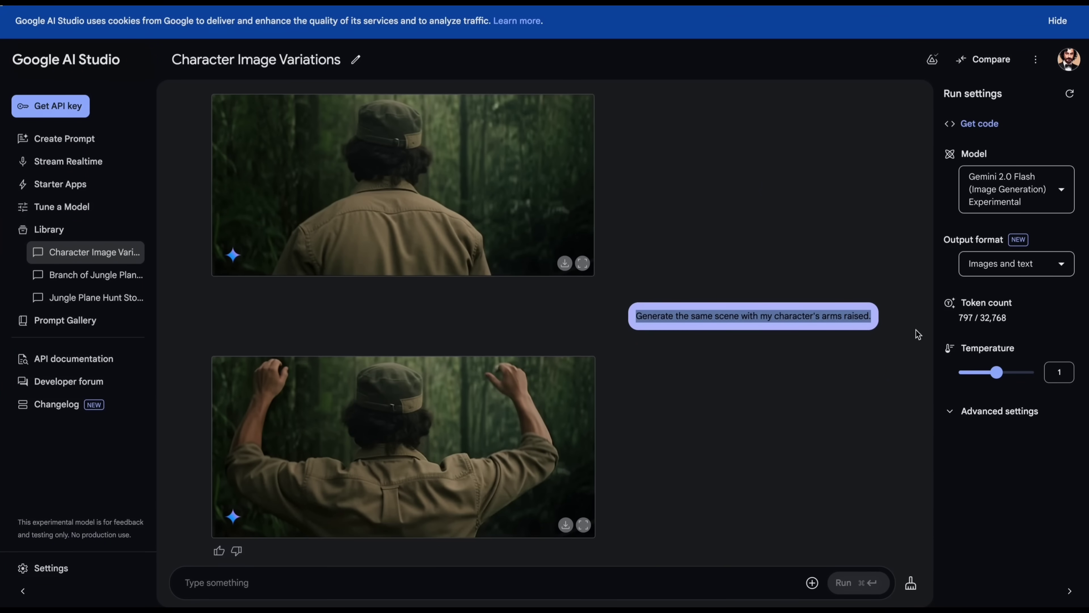
Delete the arms-raised response, the arms-raised prompt, and the back-shot image turn.
click(868, 344)
click(880, 369)
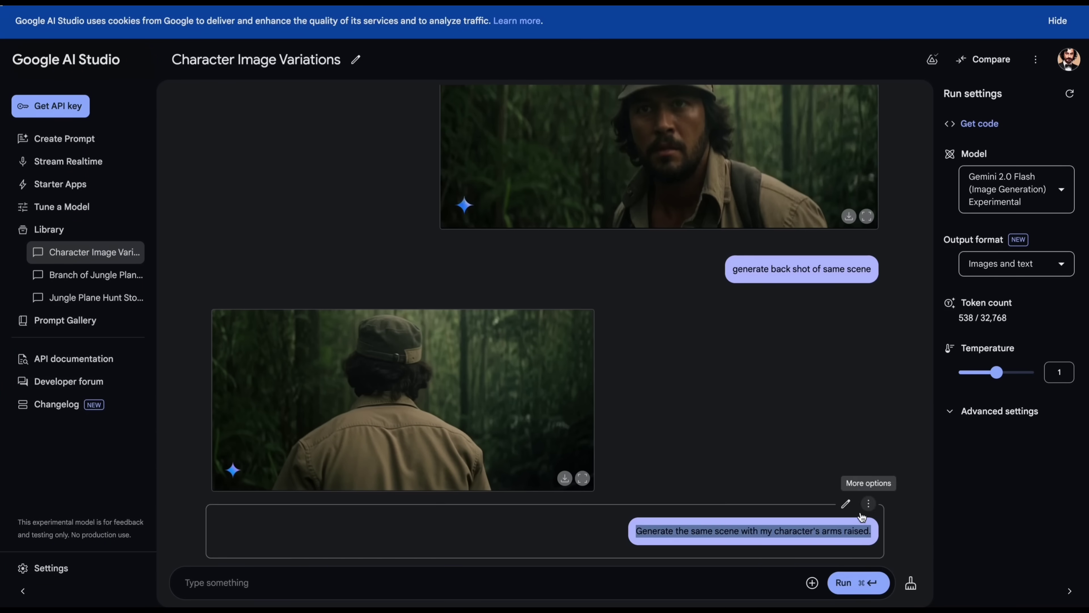
click(868, 501)
click(900, 528)
click(868, 343)
click(882, 371)
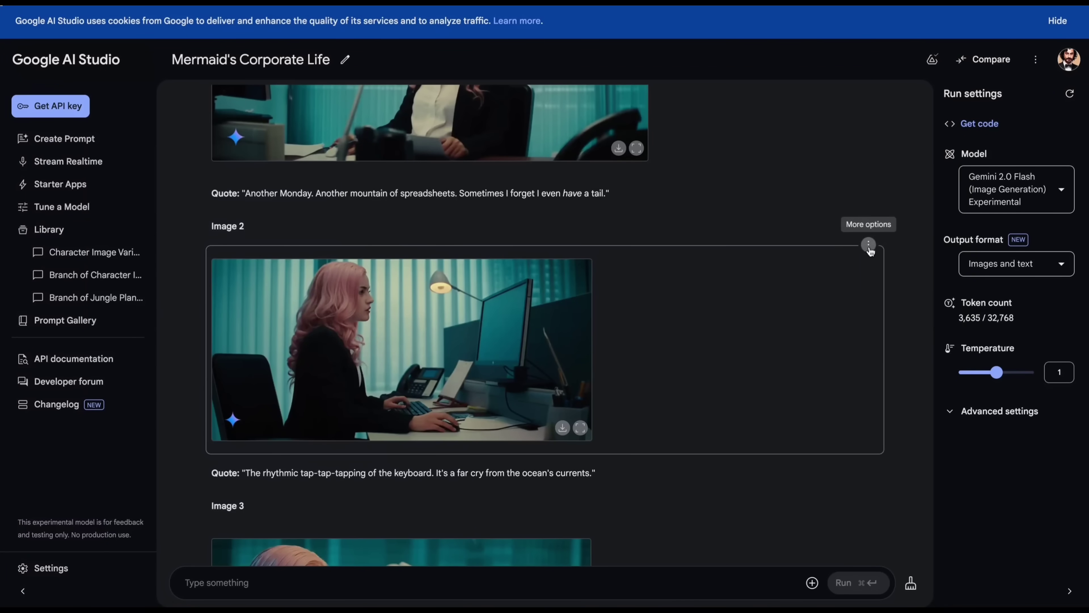
Branch the mermaid chat from Image 2 and request an angry expression.
click(868, 245)
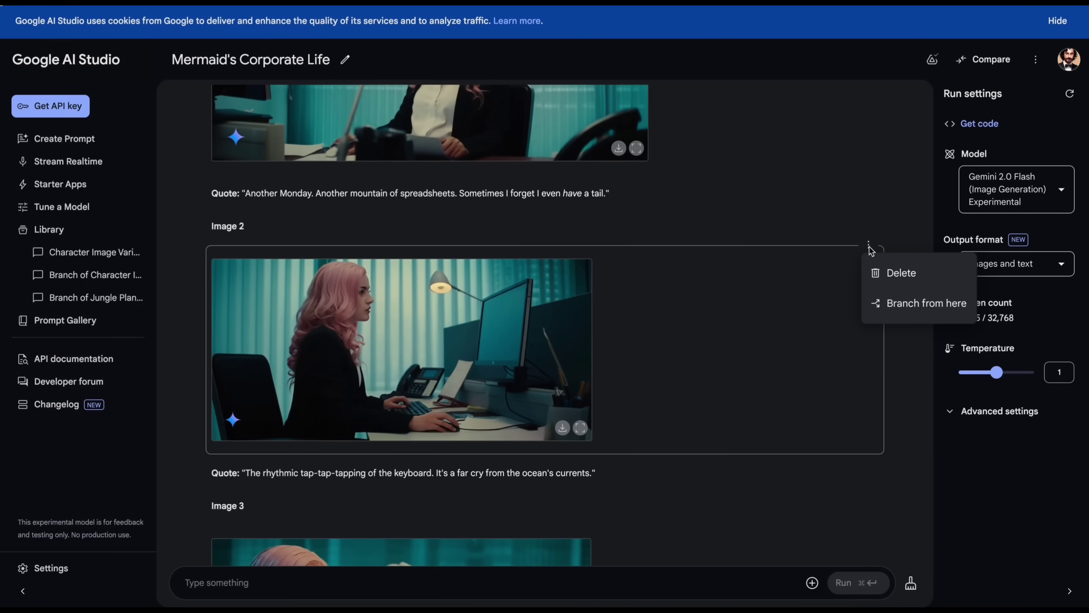
click(908, 312)
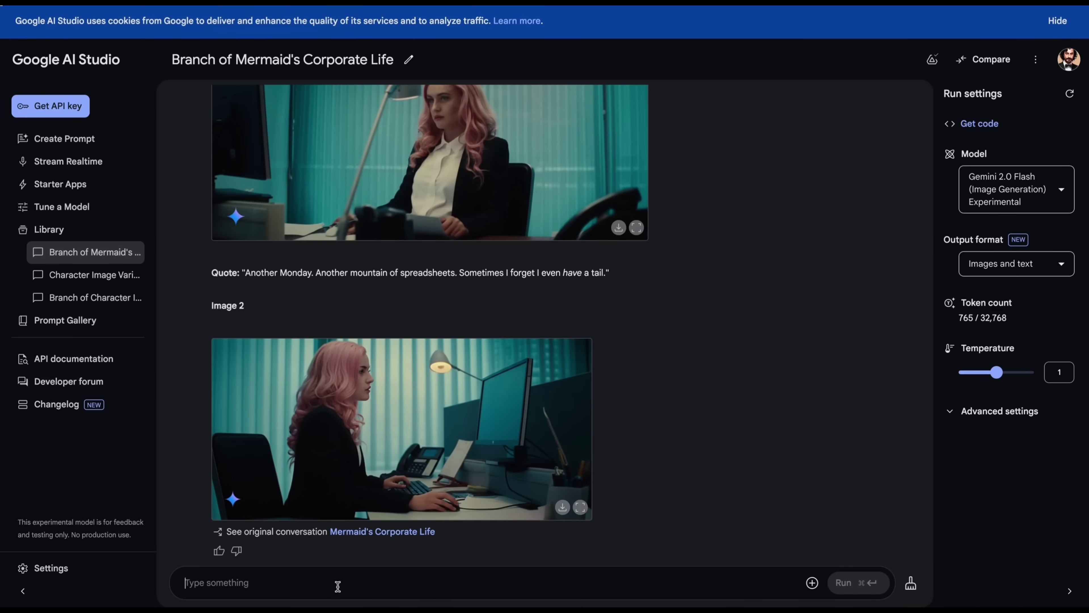
key(super+v)
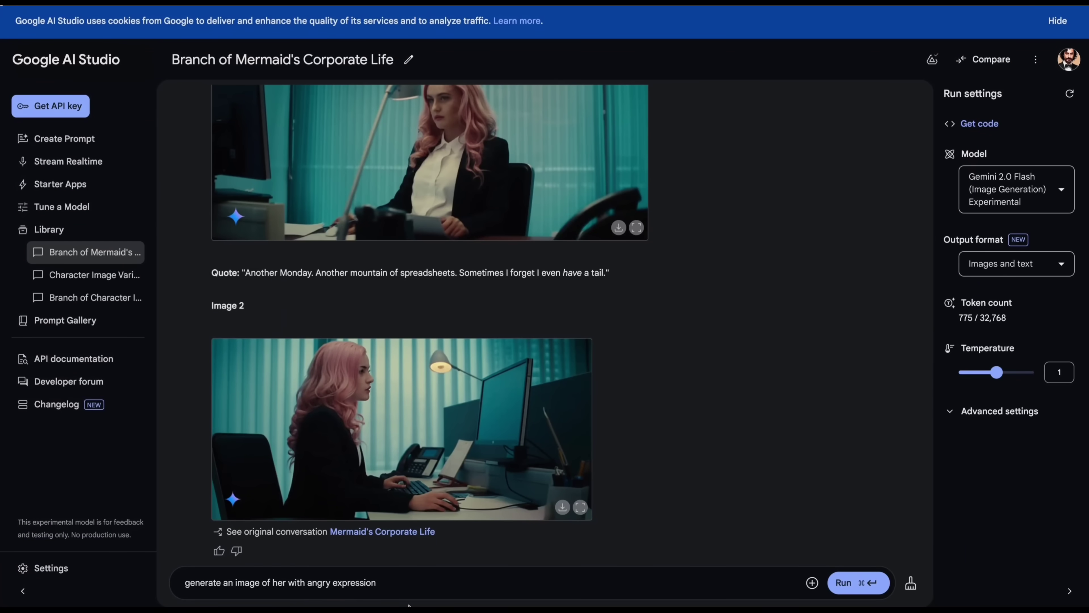
click(843, 583)
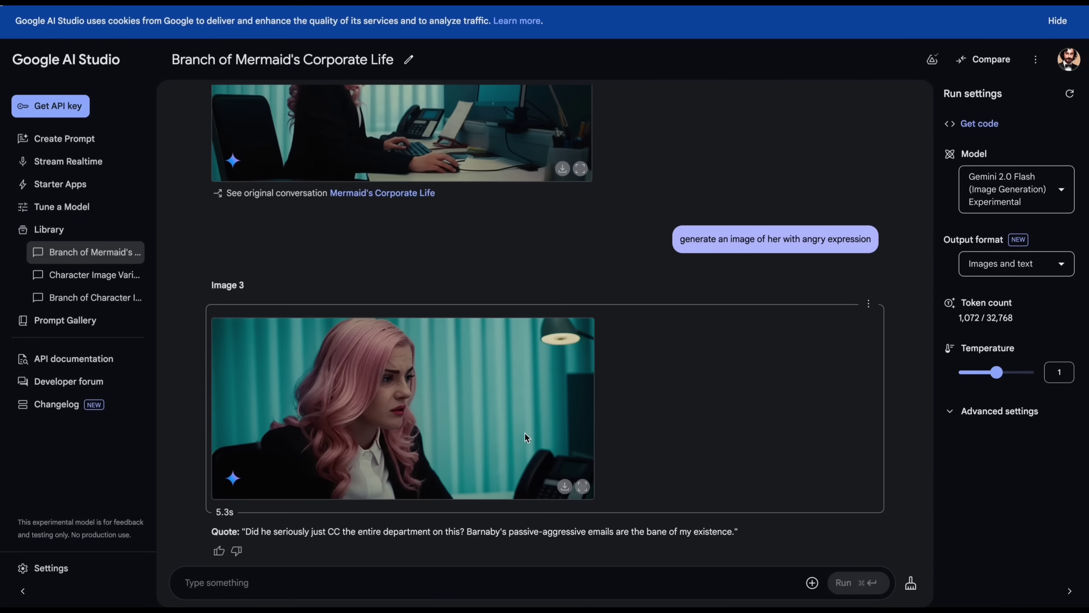
Delete the angry Image 3 and request a smiling version, viewing it full size.
click(868, 303)
click(887, 333)
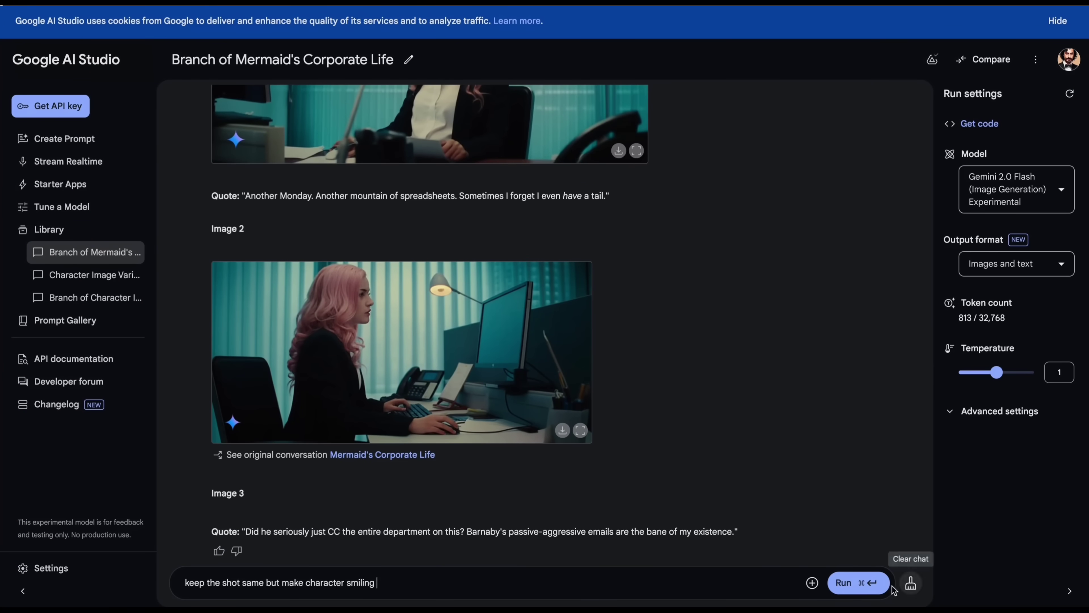
click(869, 590)
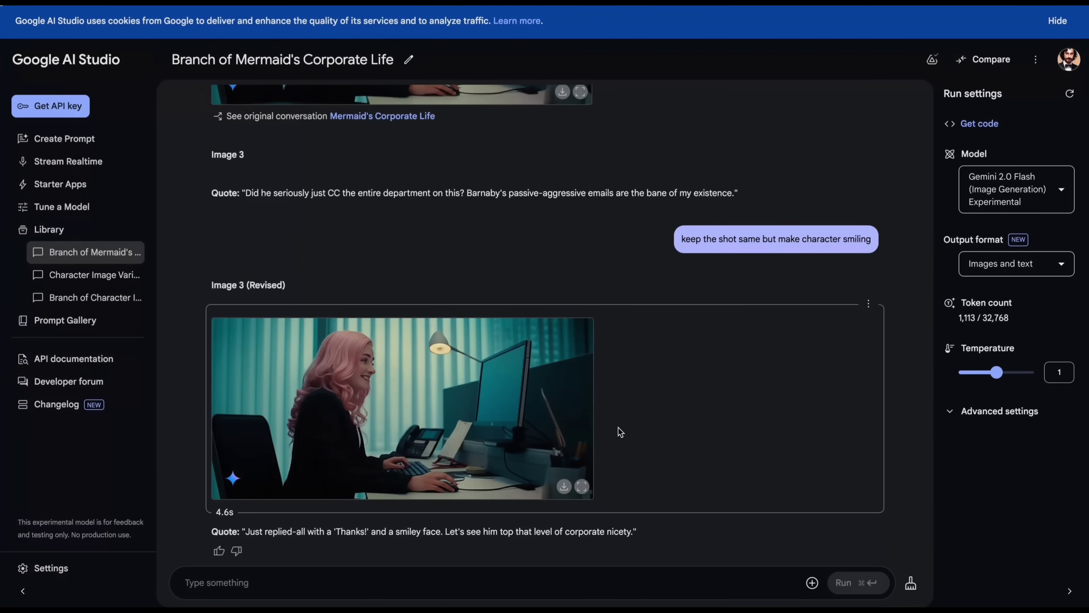
click(582, 485)
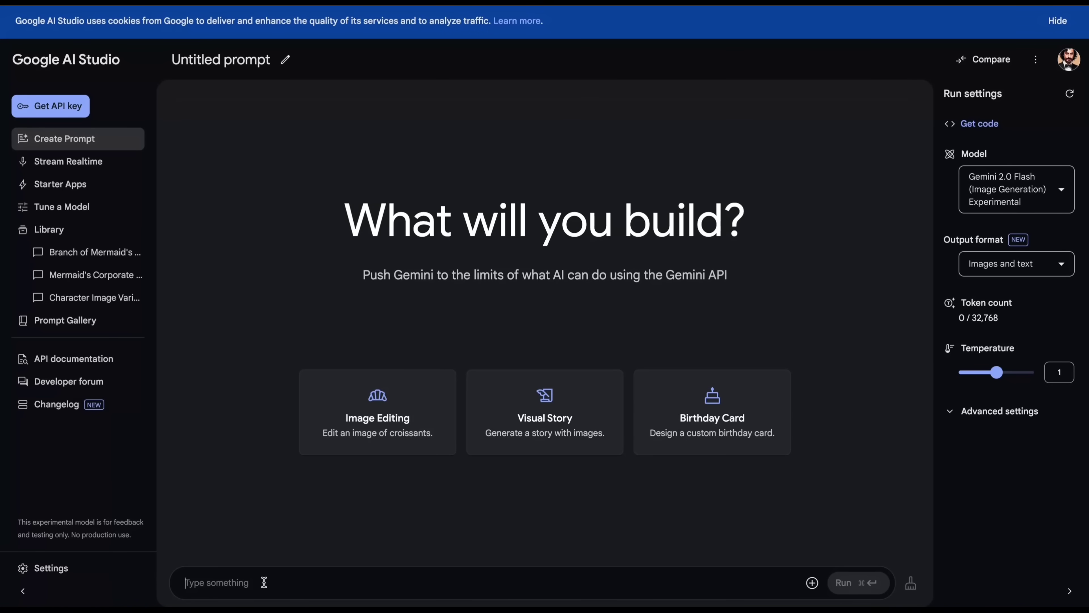
Upload the two character portraits from the computer into the prompt.
click(812, 584)
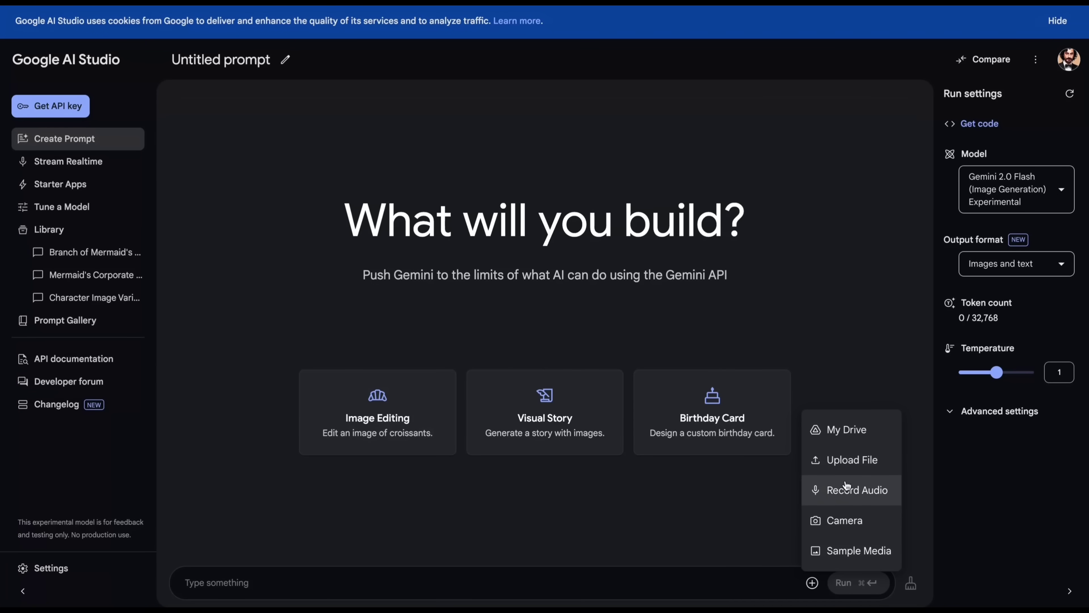
click(812, 582)
click(812, 583)
click(848, 462)
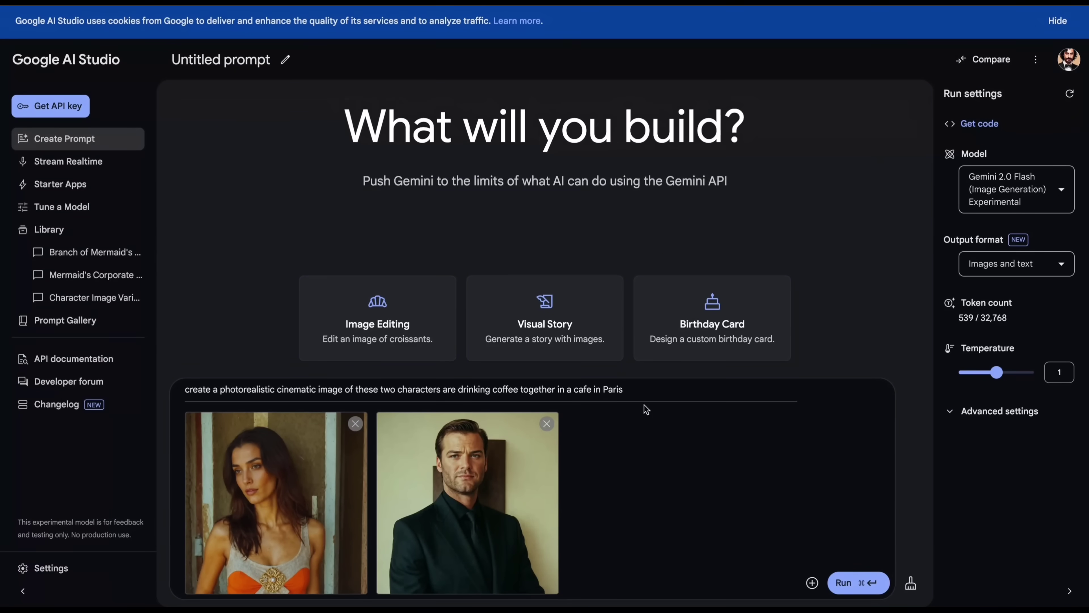
Generate the Paris cafe image of both women drinking coffee and view it full size.
click(860, 588)
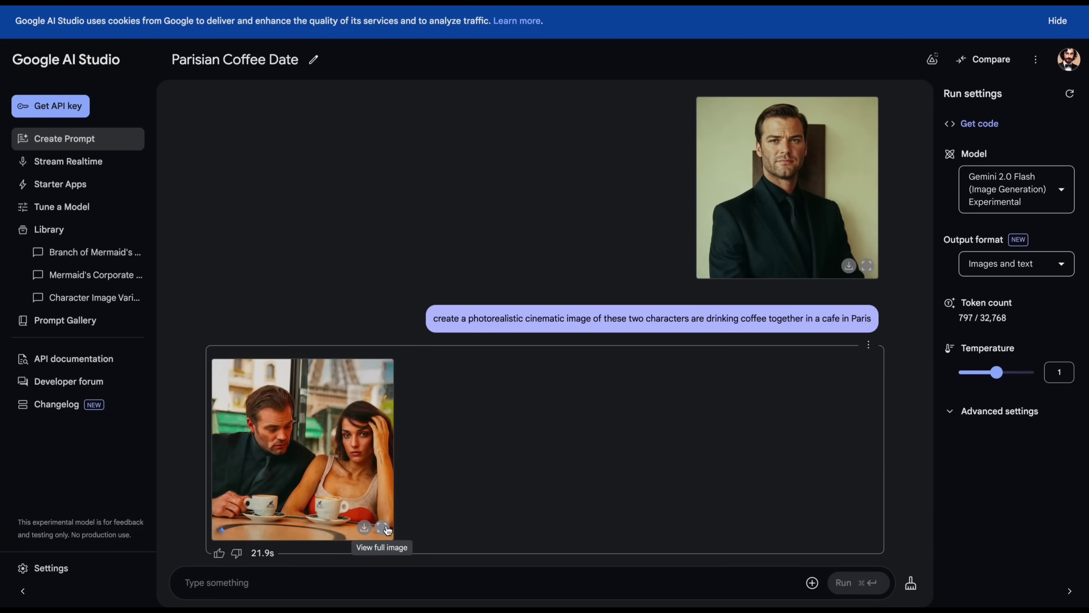
click(384, 528)
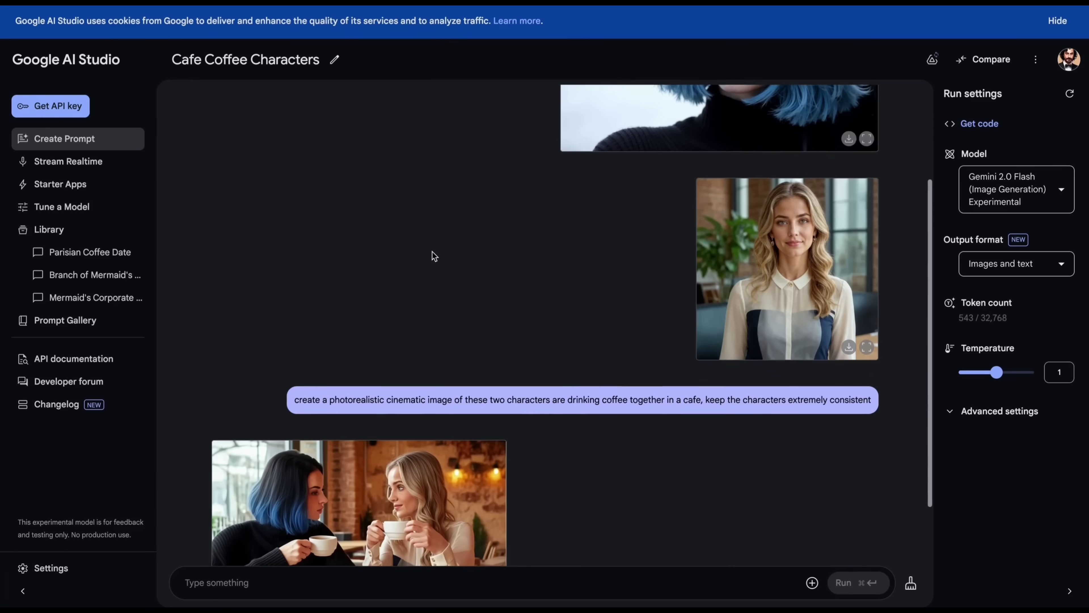
scroll(432, 251, up, 3)
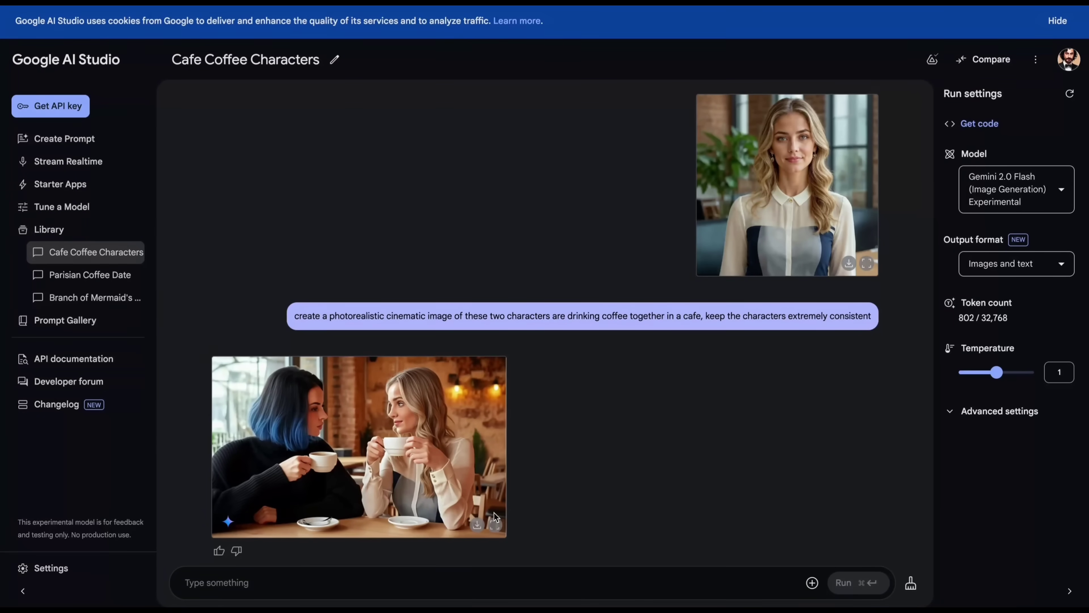
click(495, 524)
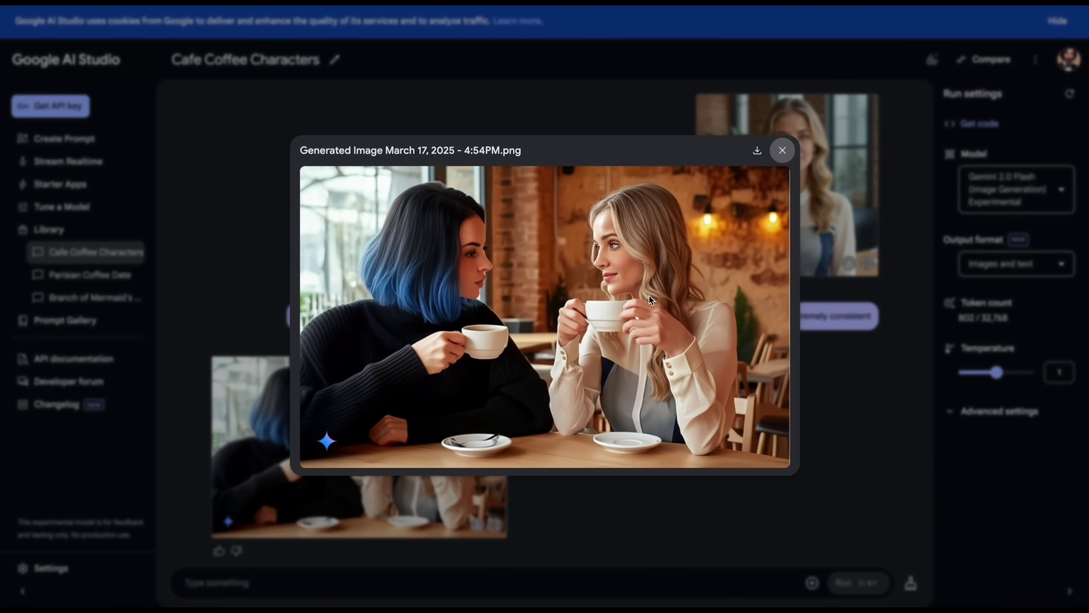
Request another angle of the cafe scene and review the new image.
click(782, 150)
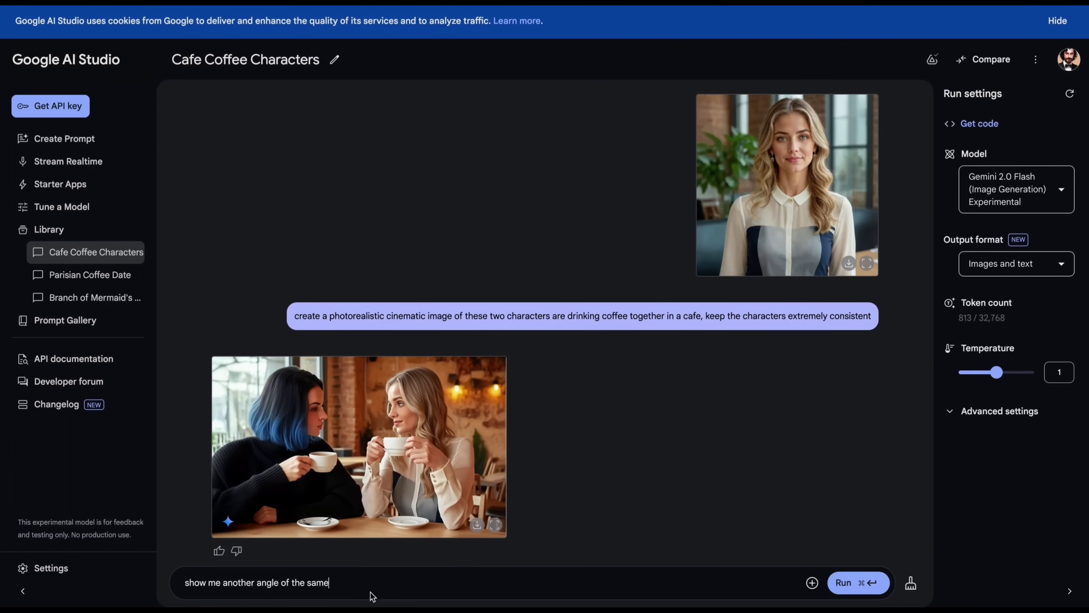
text(s)
text(cene)
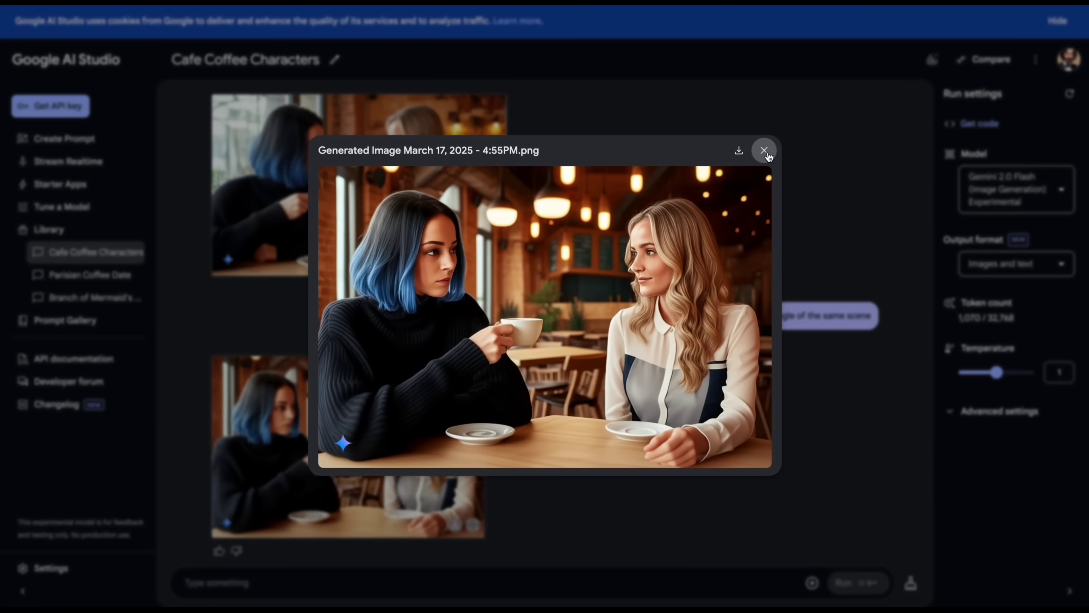
click(765, 151)
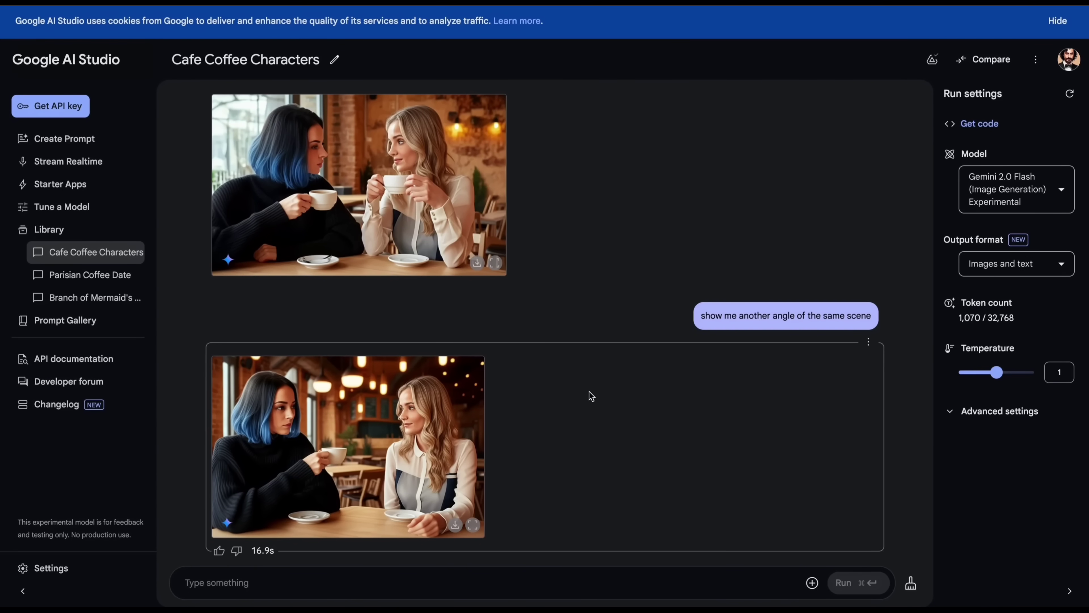
Request the cafe scene 'from bird's eye view perspective'.
click(363, 582)
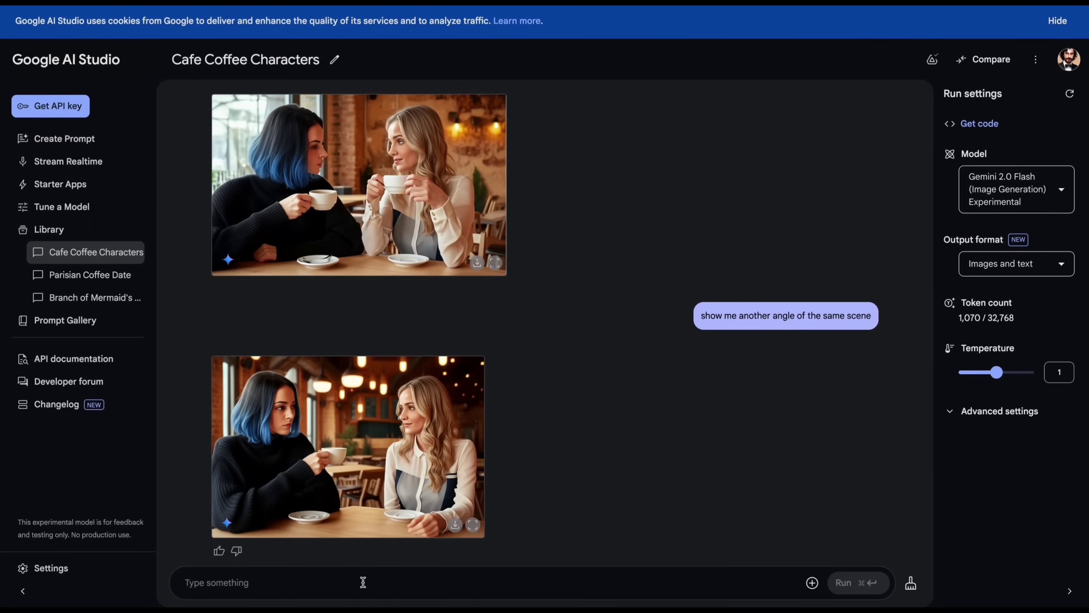
key(super+v)
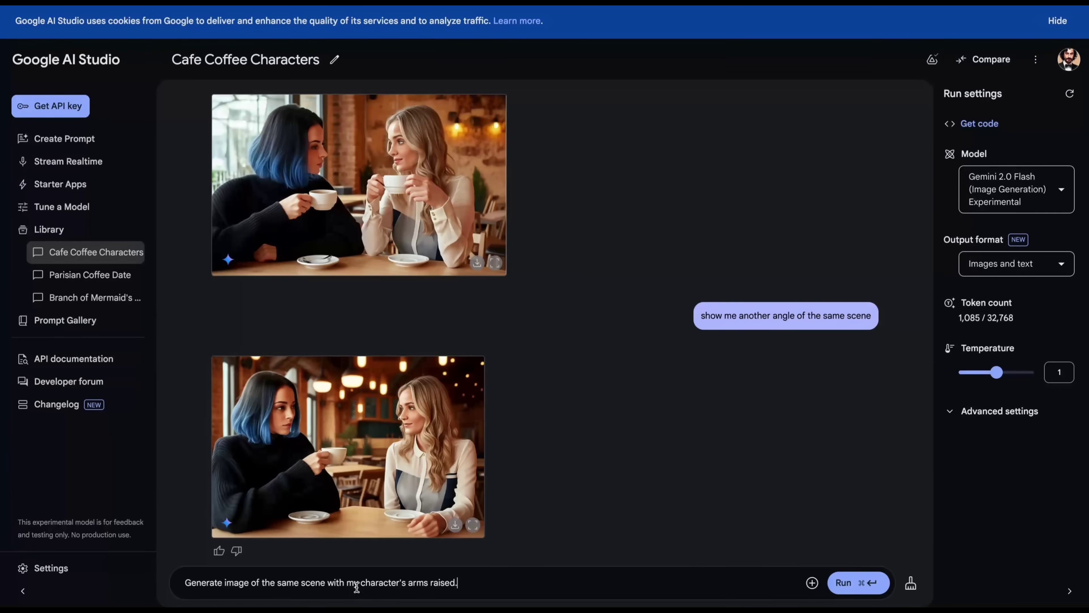
key(alt+BackSpace)
key(alt+BackSpace)
key(alt+BackSpace)
key(alt+BackSpace)
key(alt+BackSpace)
key(alt+BackSpace)
text(from bird's)
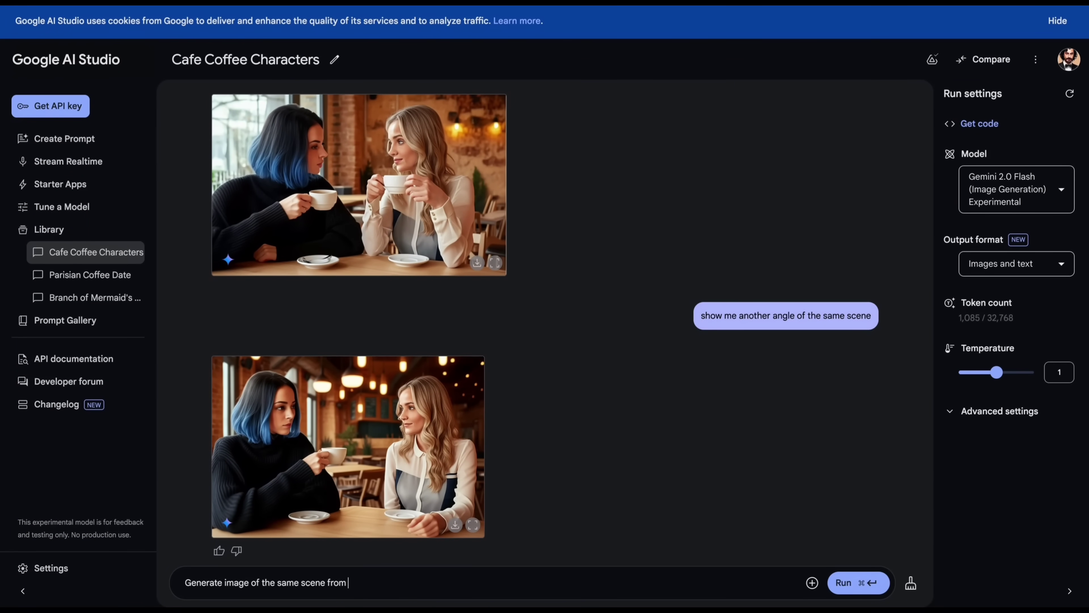
text( eye view perspective)
key(super+Return)
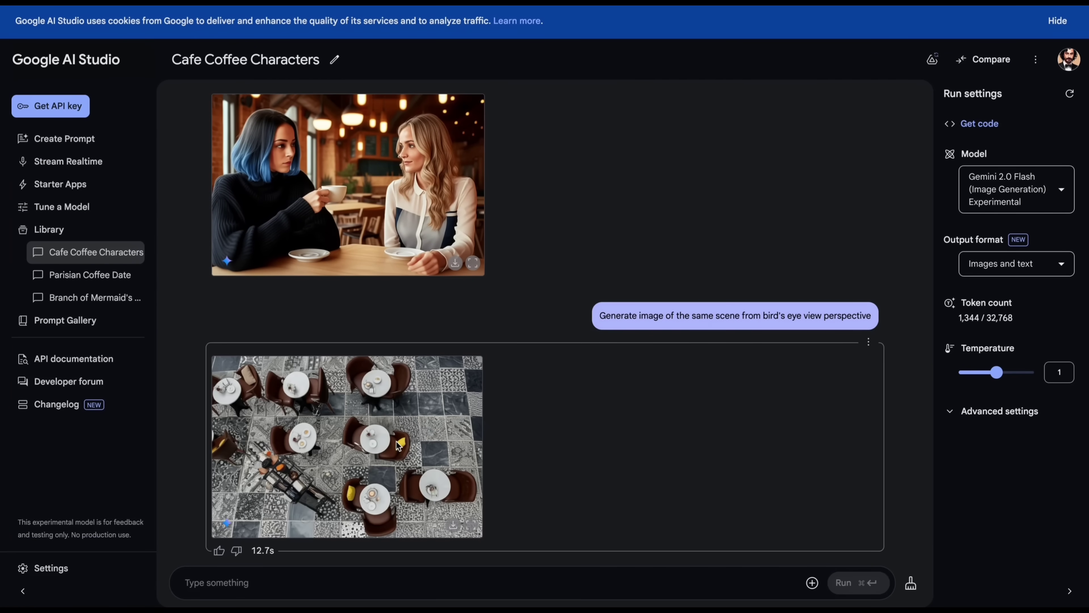
Review the bird's-eye image, then delete that response.
click(398, 446)
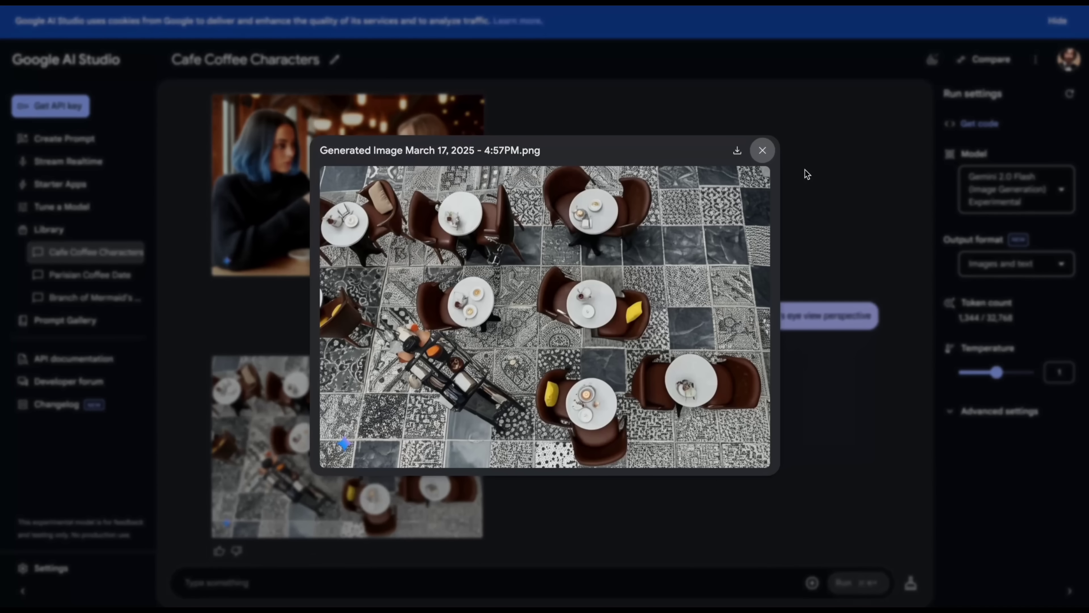
click(763, 150)
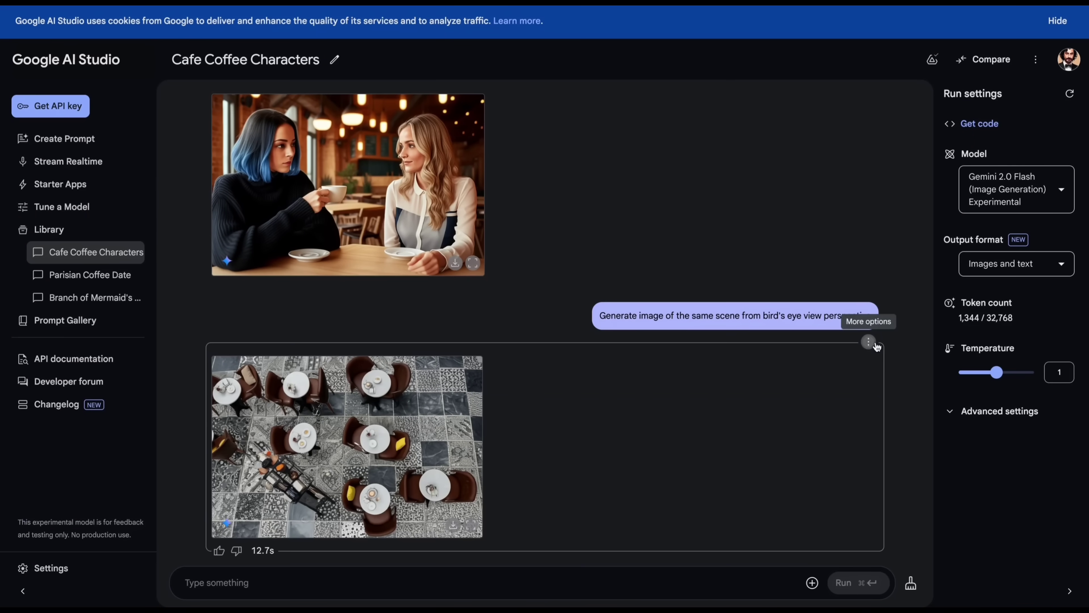
click(869, 341)
click(886, 369)
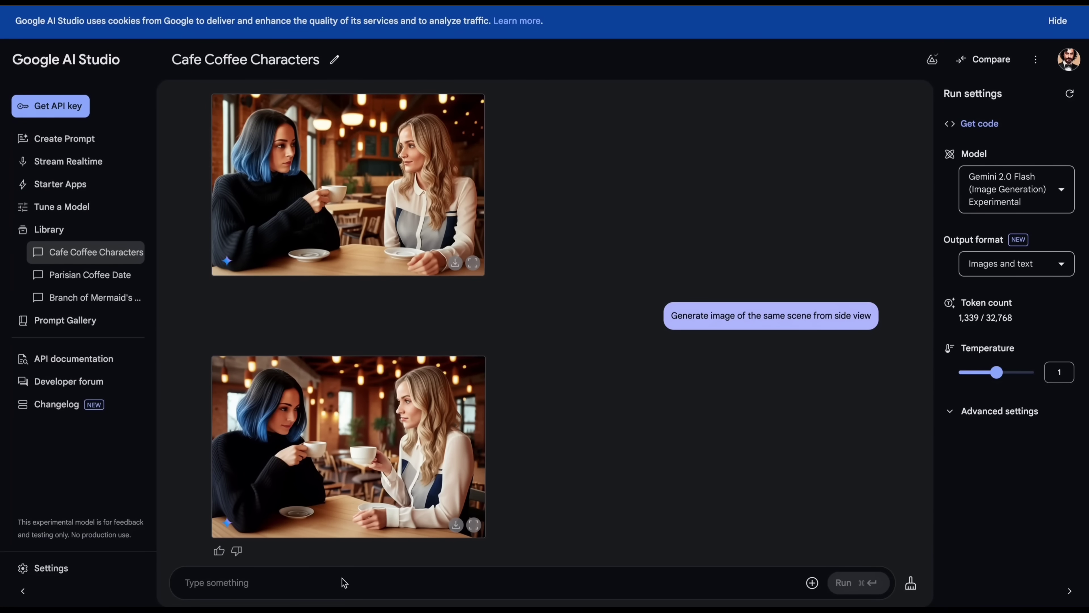
Add a skull to the cafe table with 'add a skull to the table' and view it full size.
click(343, 582)
text(add a skull to the table)
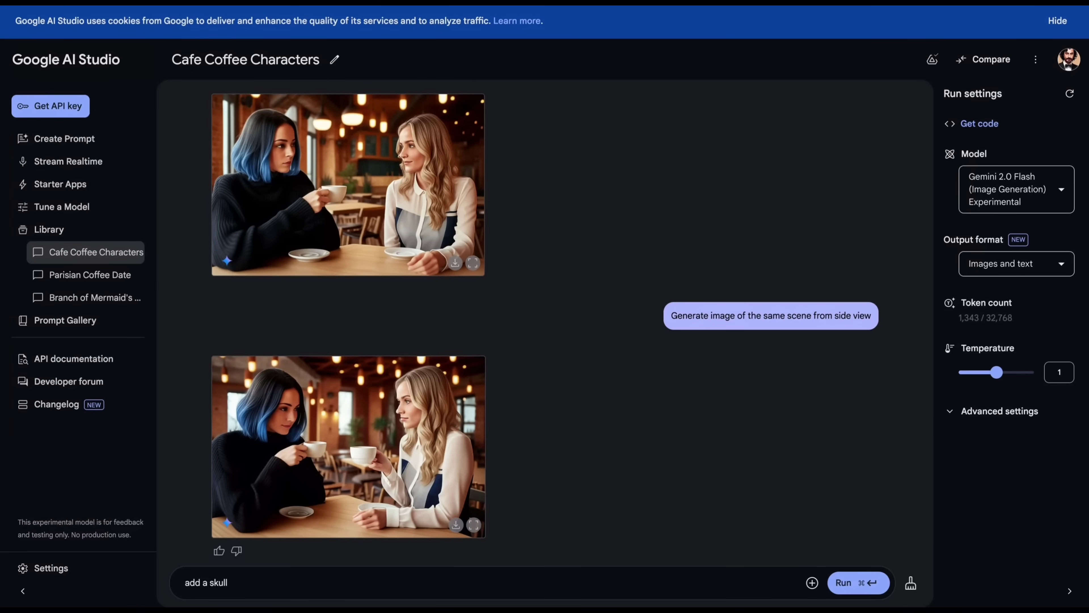
click(840, 581)
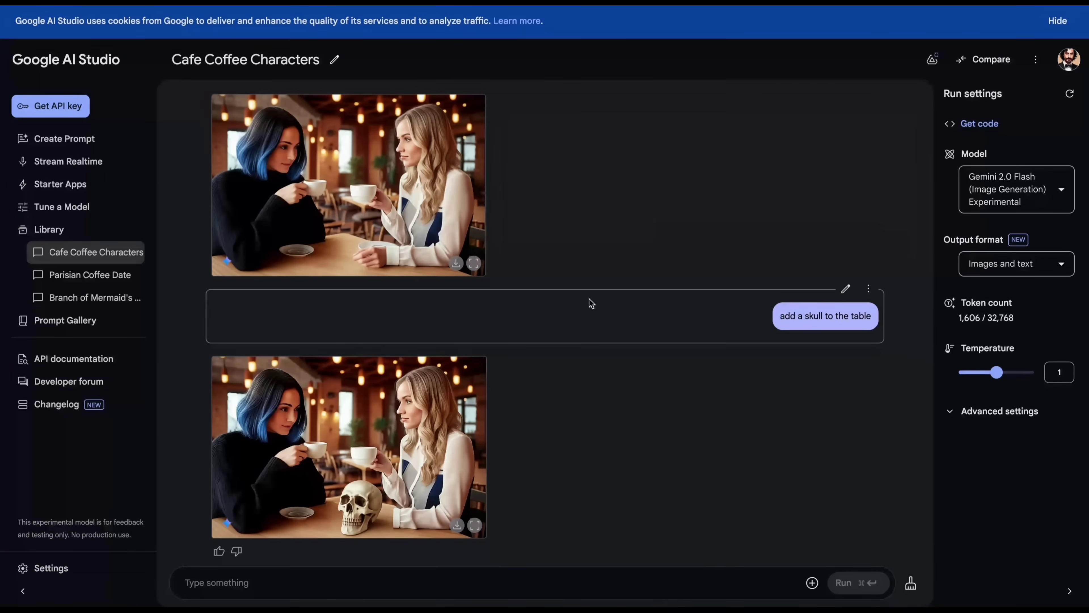
click(474, 524)
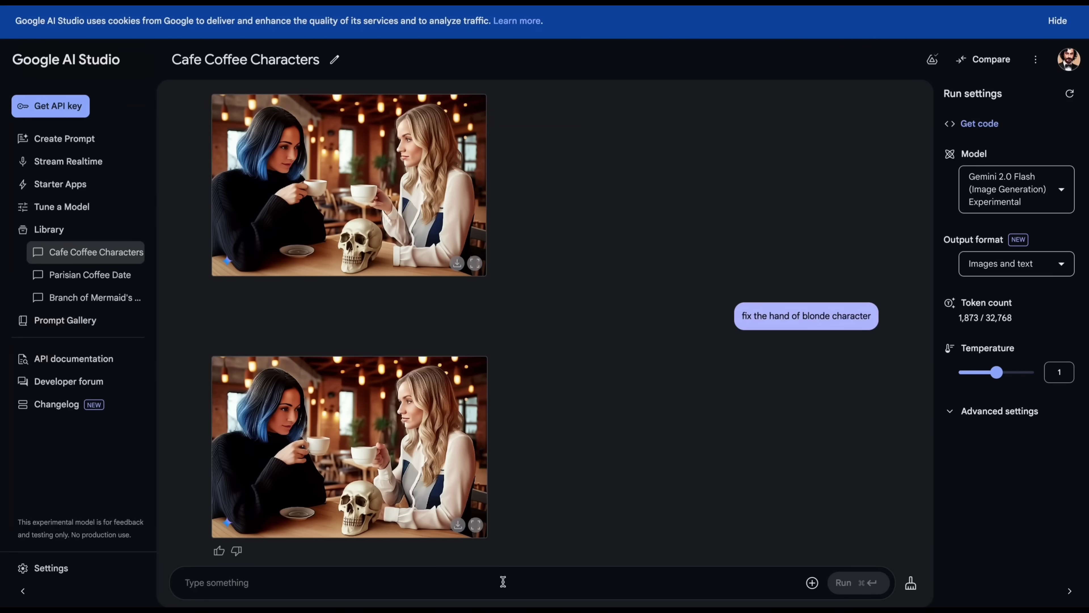
Remove the coffee cups from the scene and view the result full size.
click(500, 581)
text(remov)
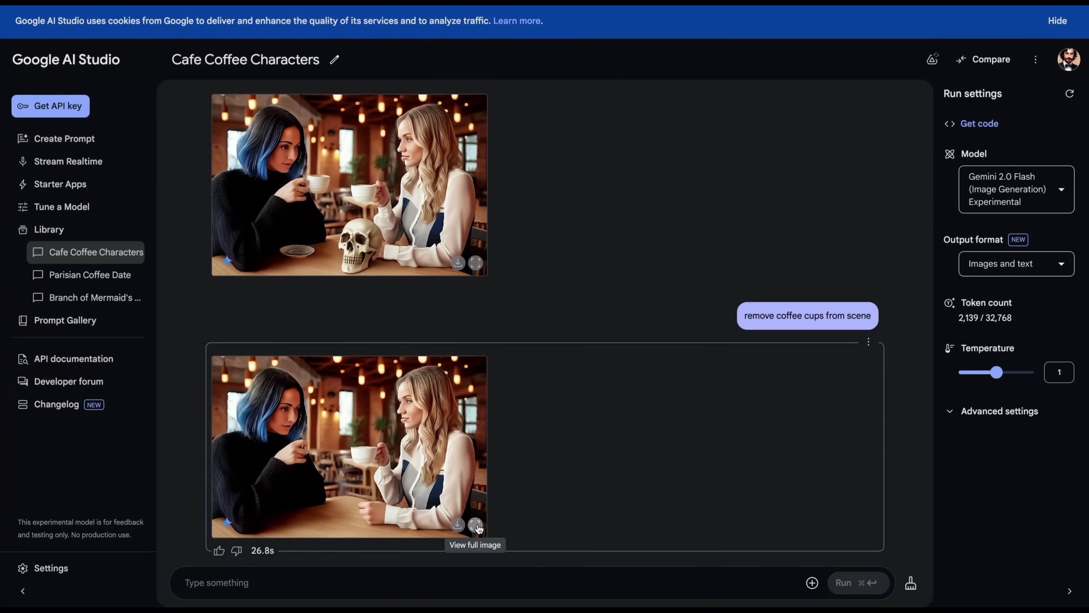
click(476, 524)
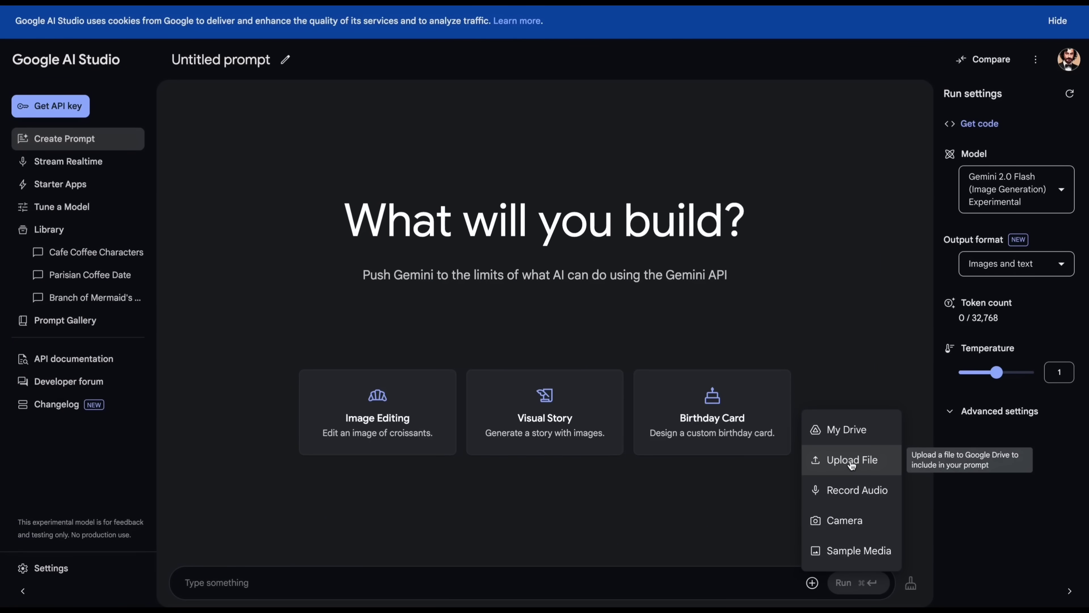
Upload the black motorcycle image and run the prompt adding 'Excalibur' branding to its bodywork.
click(843, 460)
double_click(479, 107)
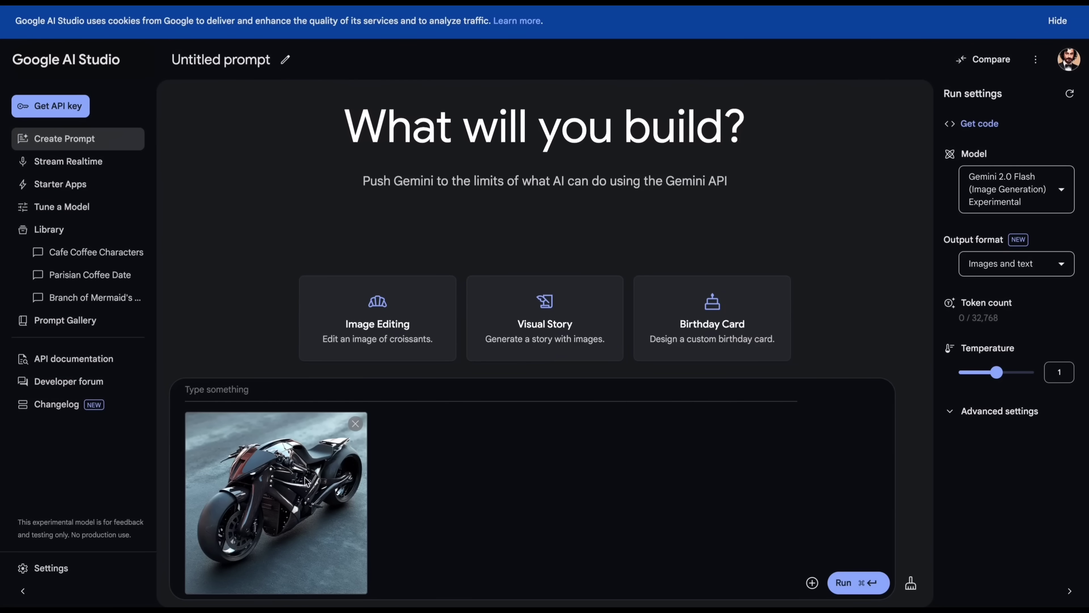
click(213, 389)
key(super+v)
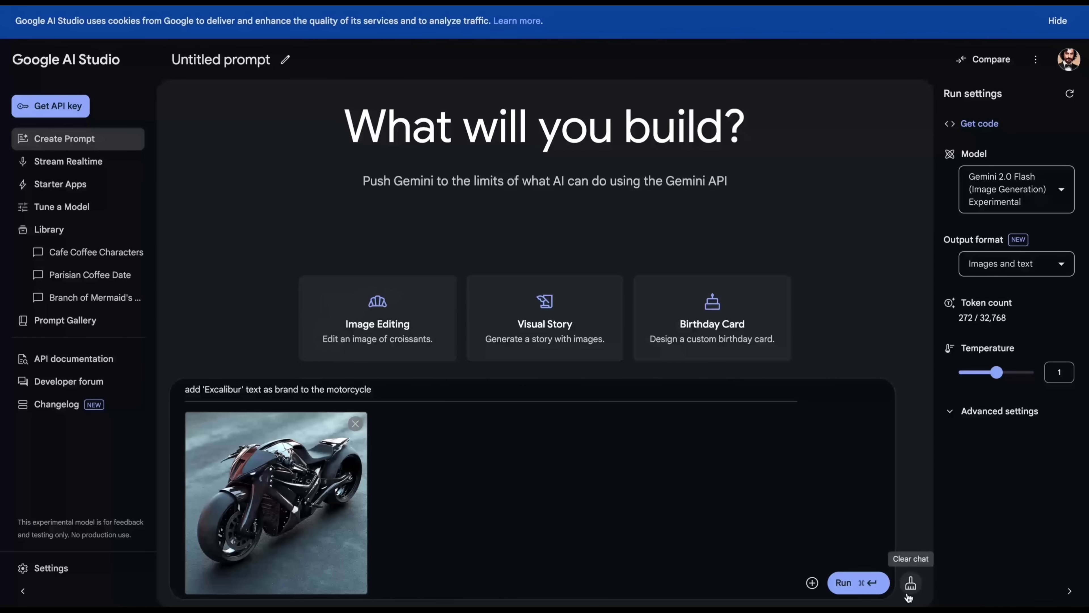
click(853, 586)
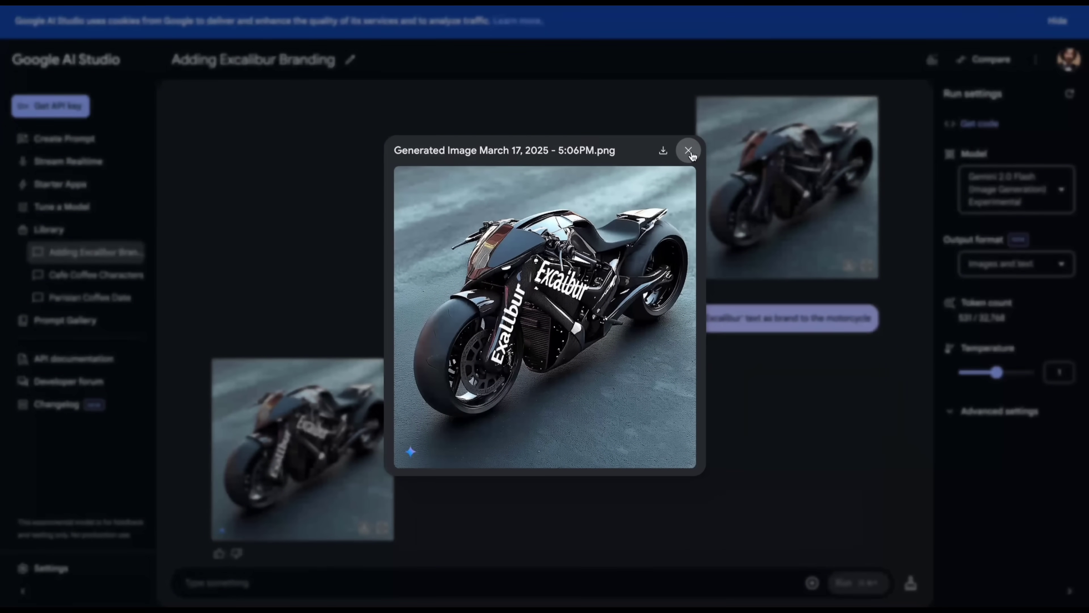
click(688, 151)
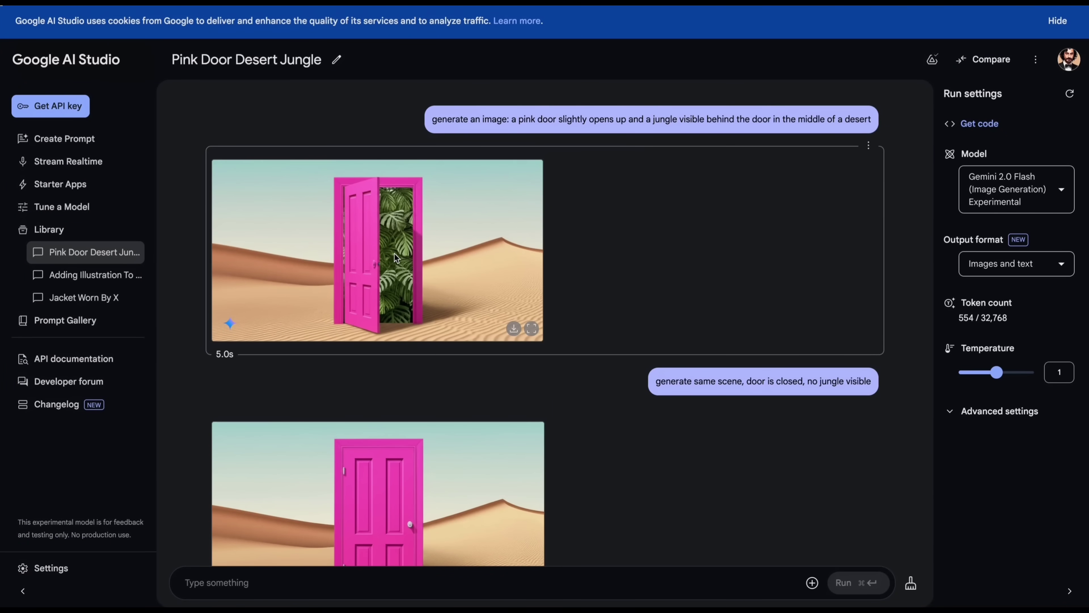
Scroll through the Pink Door Desert Jungle chat and highlight 'generate same scene' in the second prompt.
scroll(381, 291, down, 2)
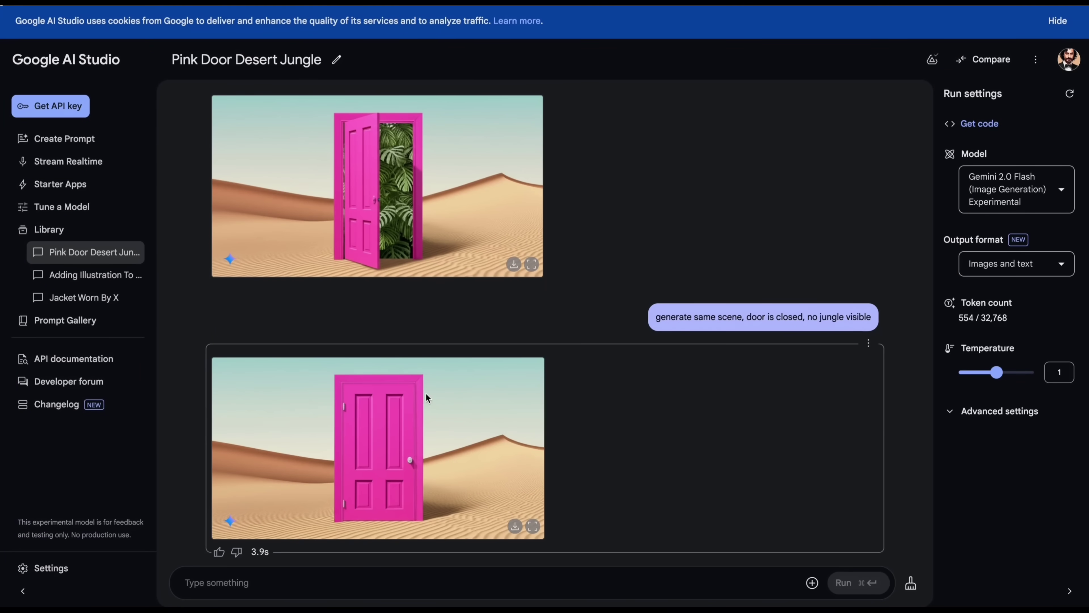
scroll(454, 502, up, 1)
drag(655, 358, 743, 358)
scroll(708, 324, down, 1)
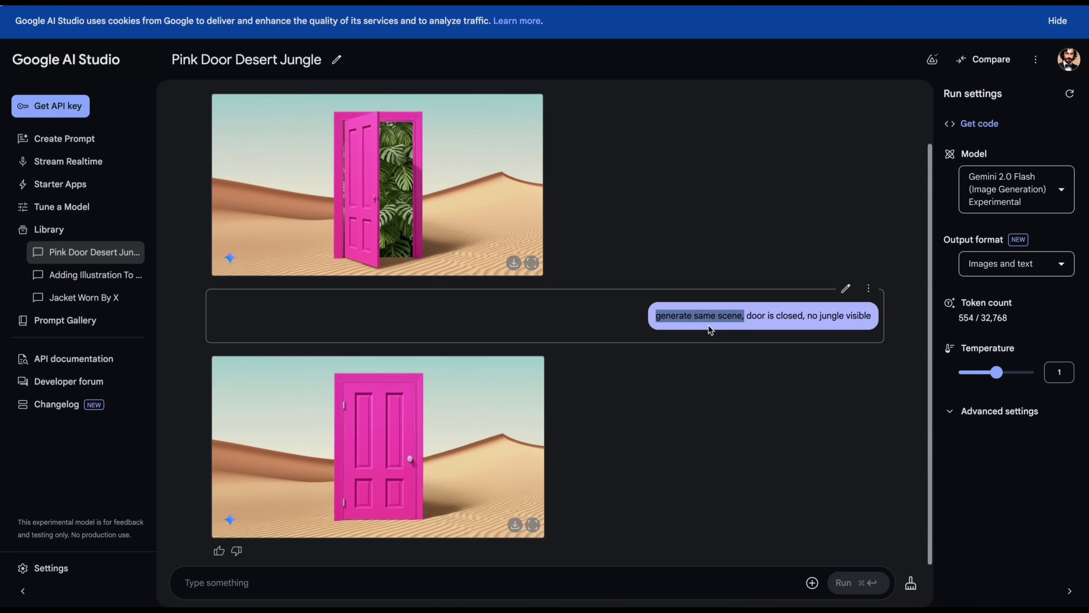
click(667, 324)
drag(656, 316, 856, 315)
click(747, 313)
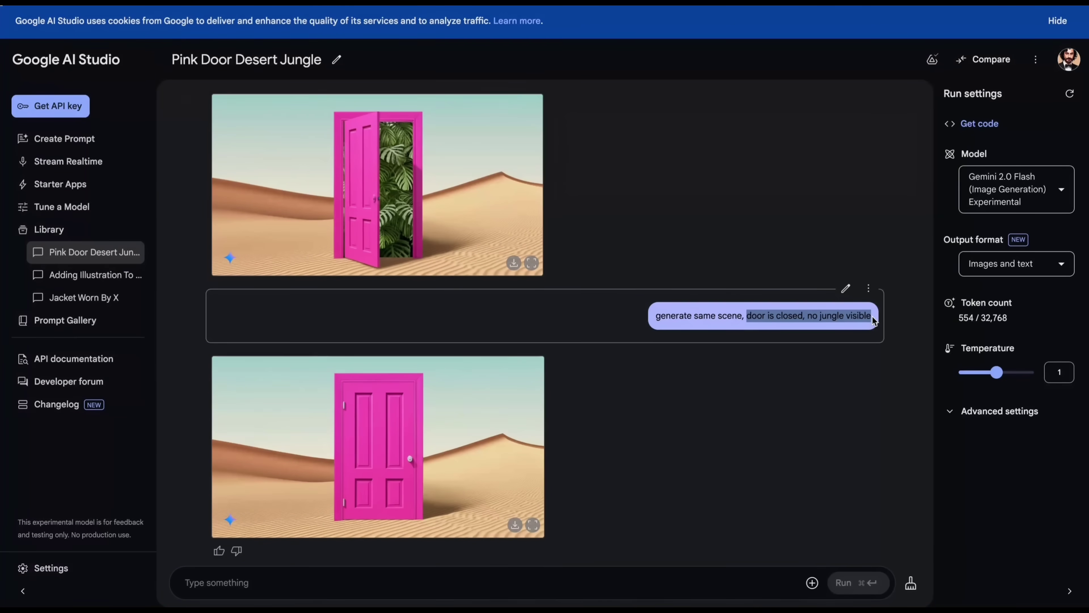
scroll(749, 383, up, 2)
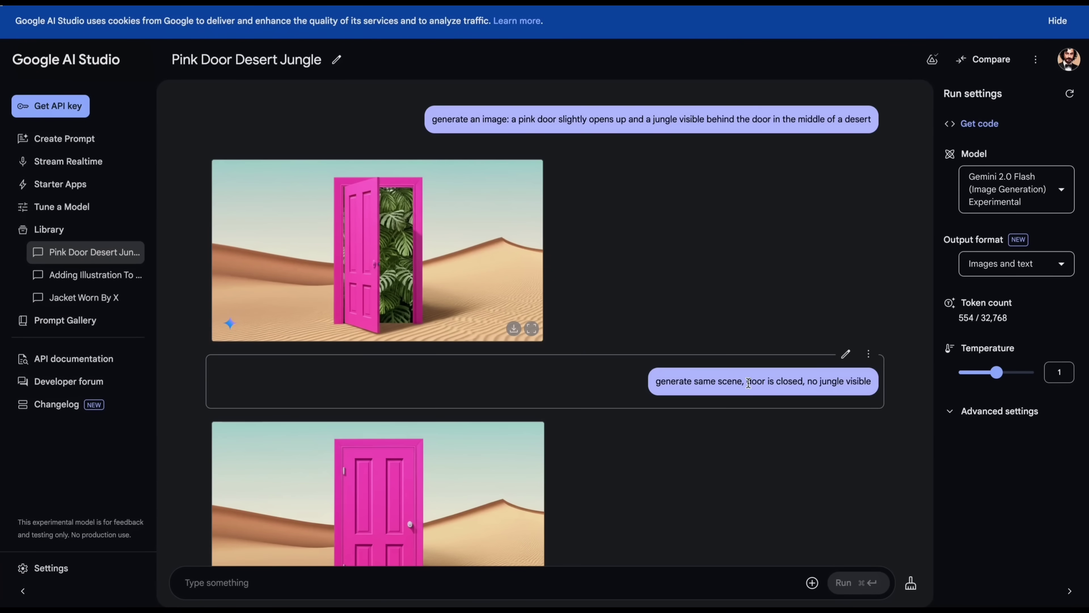
scroll(748, 382, down, 2)
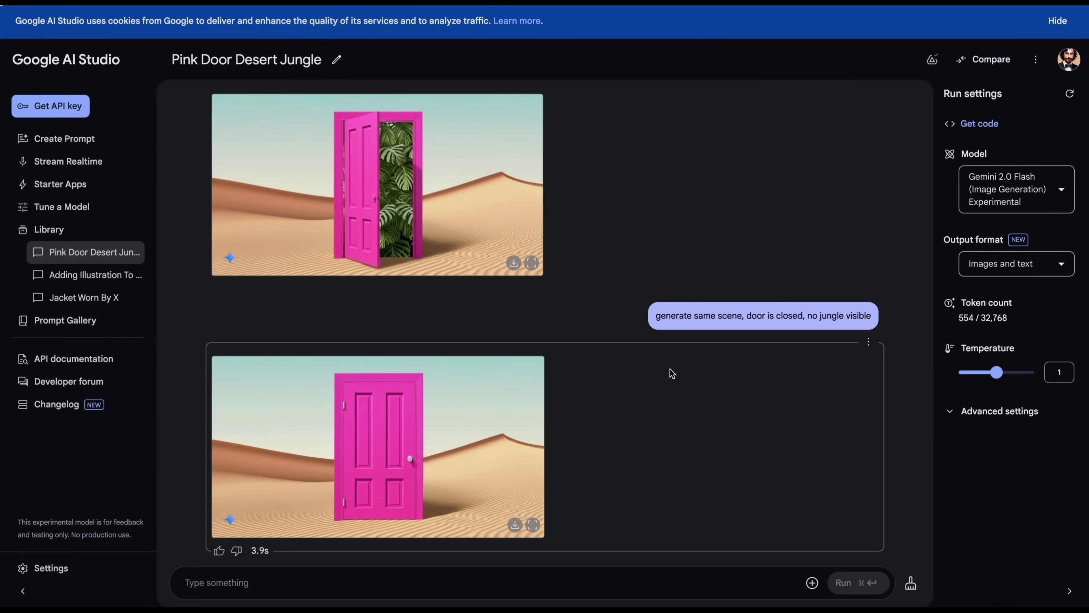
drag(657, 316, 746, 316)
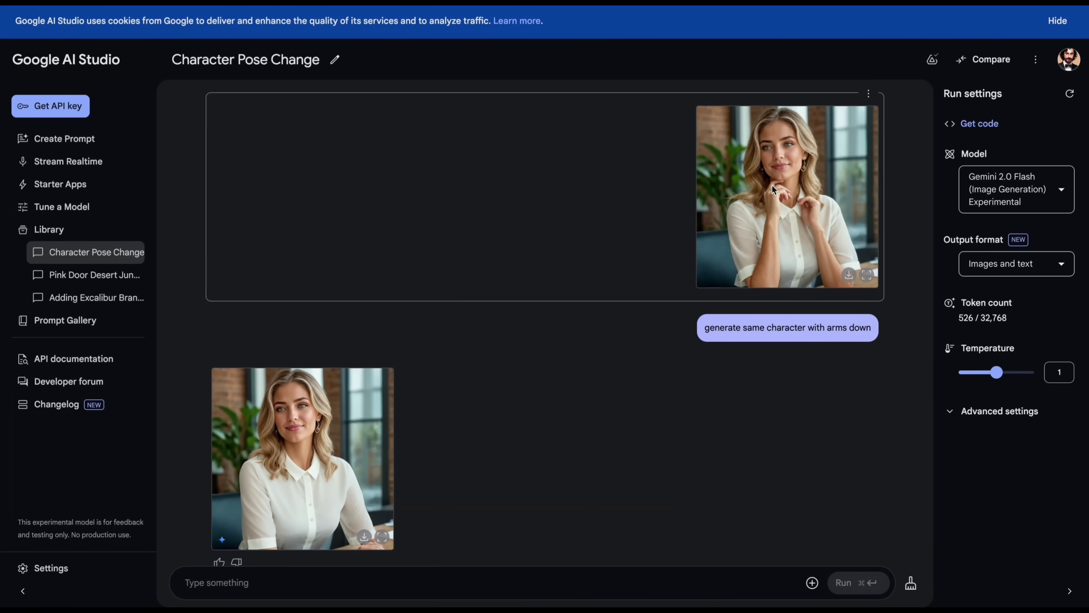
Highlight 'with arms down' in the prompt and view the arms-down portrait full size.
scroll(815, 279, down, 1)
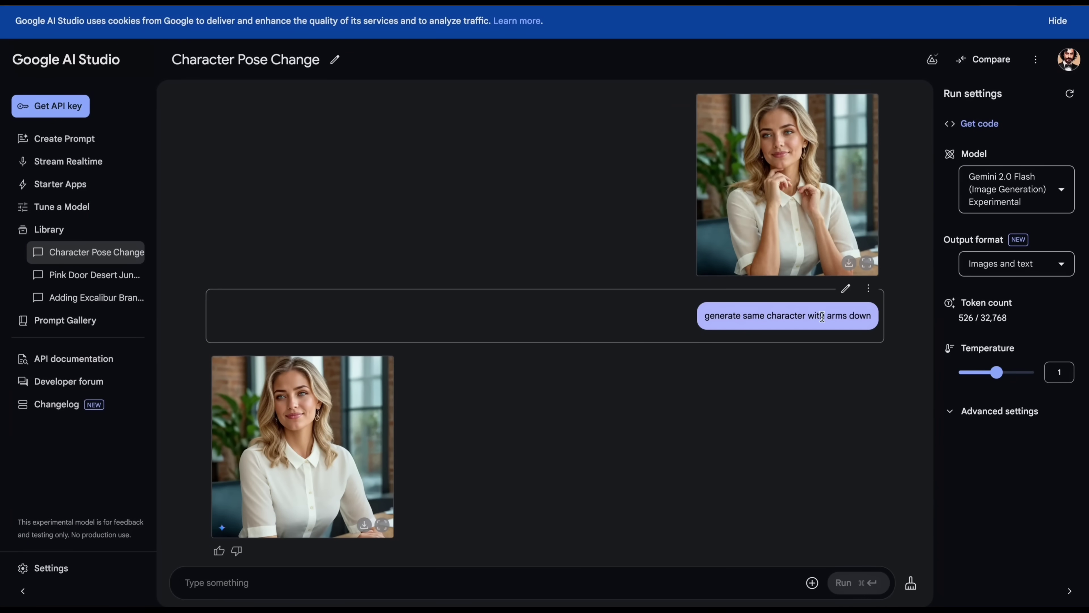
drag(809, 315, 871, 318)
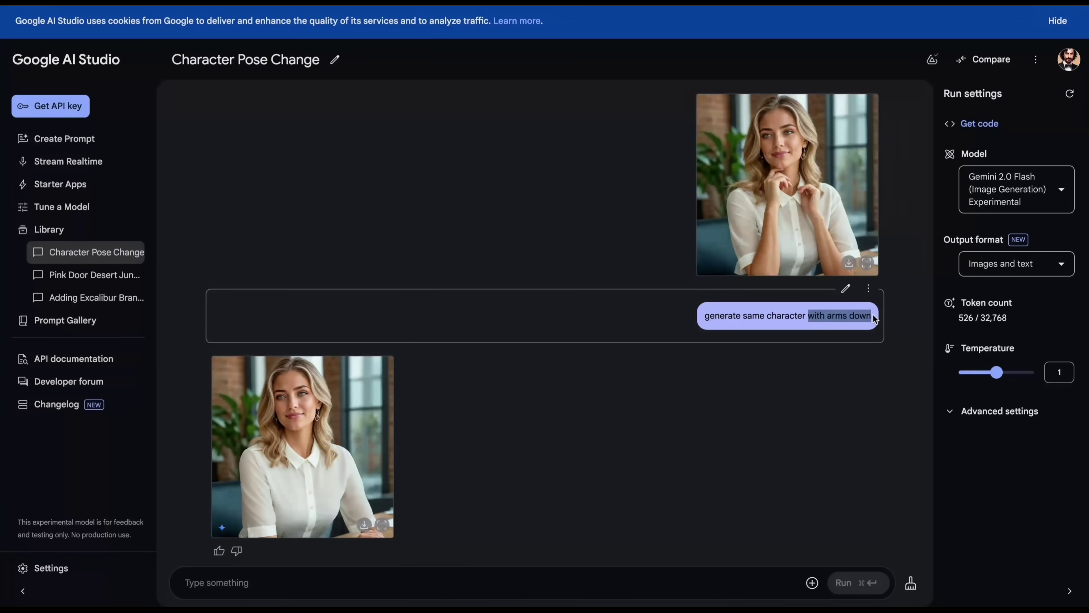
click(382, 524)
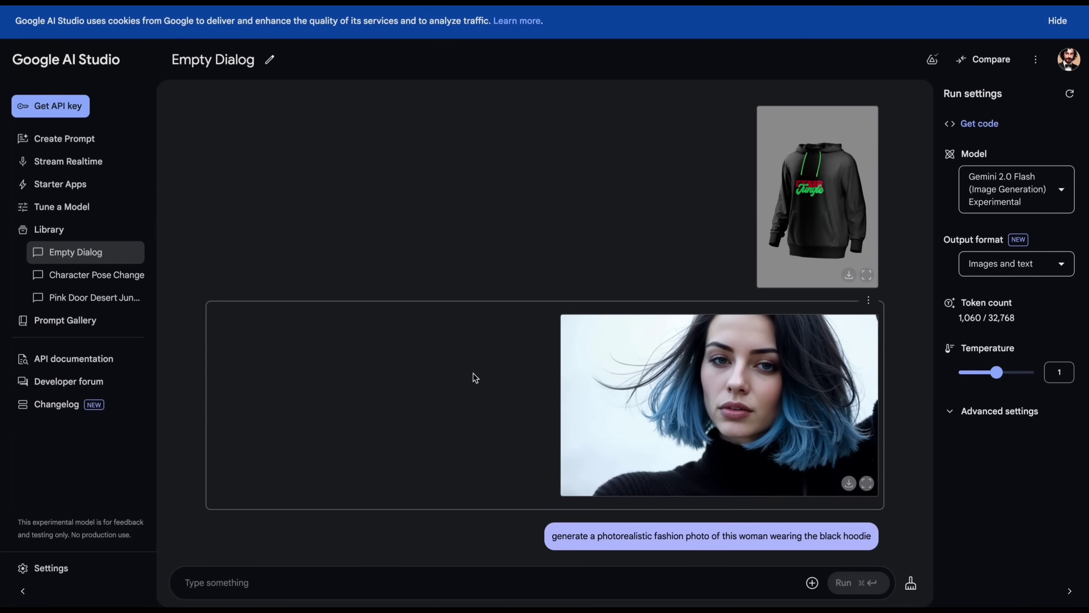
Inspect the black hoodie product image at full size, then close it.
scroll(473, 377, up, 1)
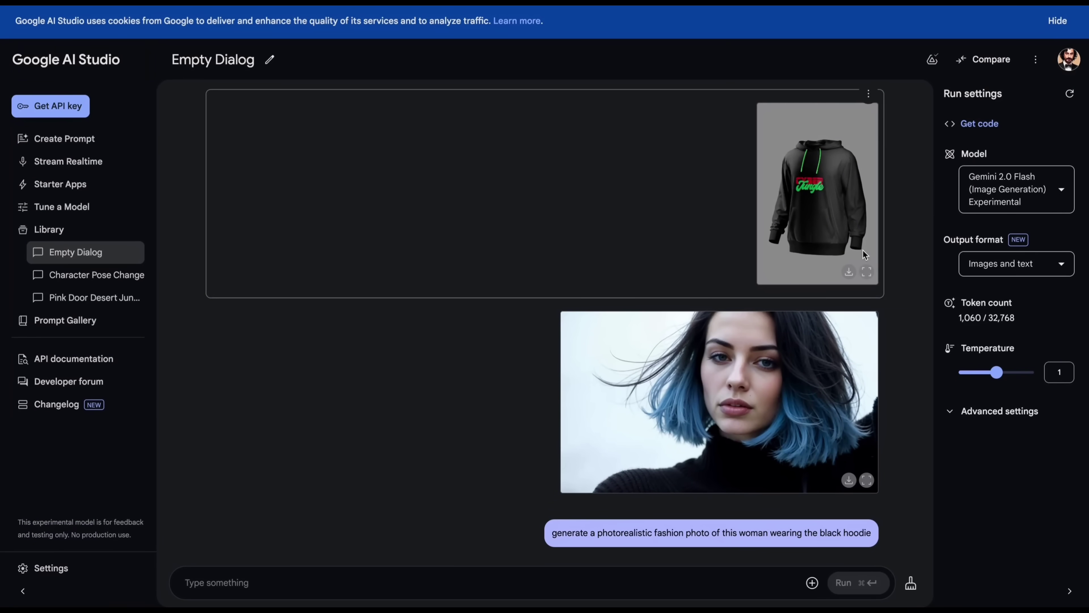
click(866, 271)
click(896, 216)
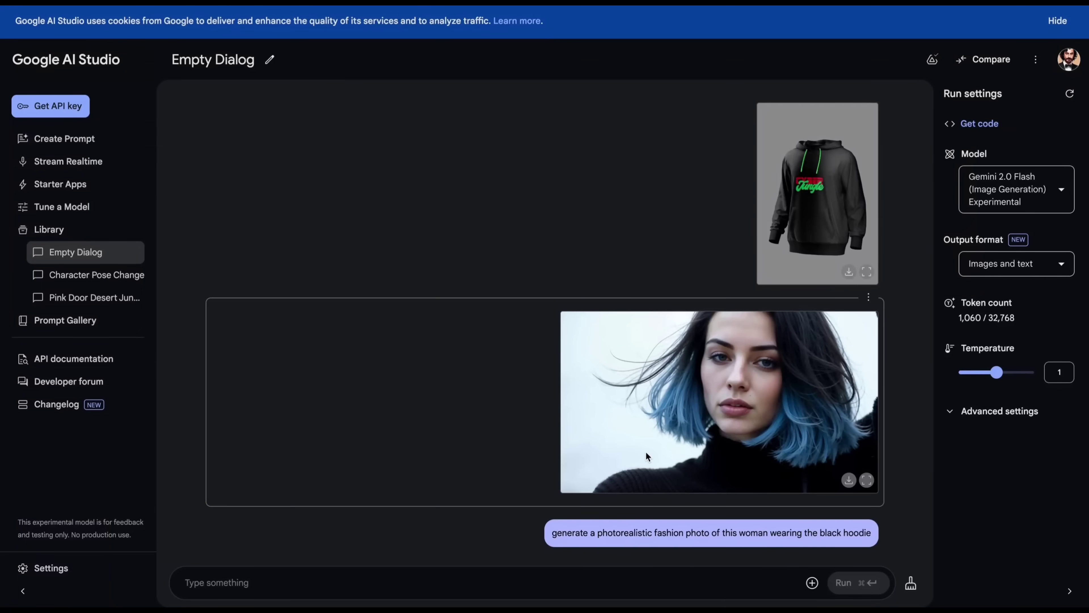
Review the generated hoodie fashion photo and the face-visible version at full size.
scroll(648, 456, down, 7)
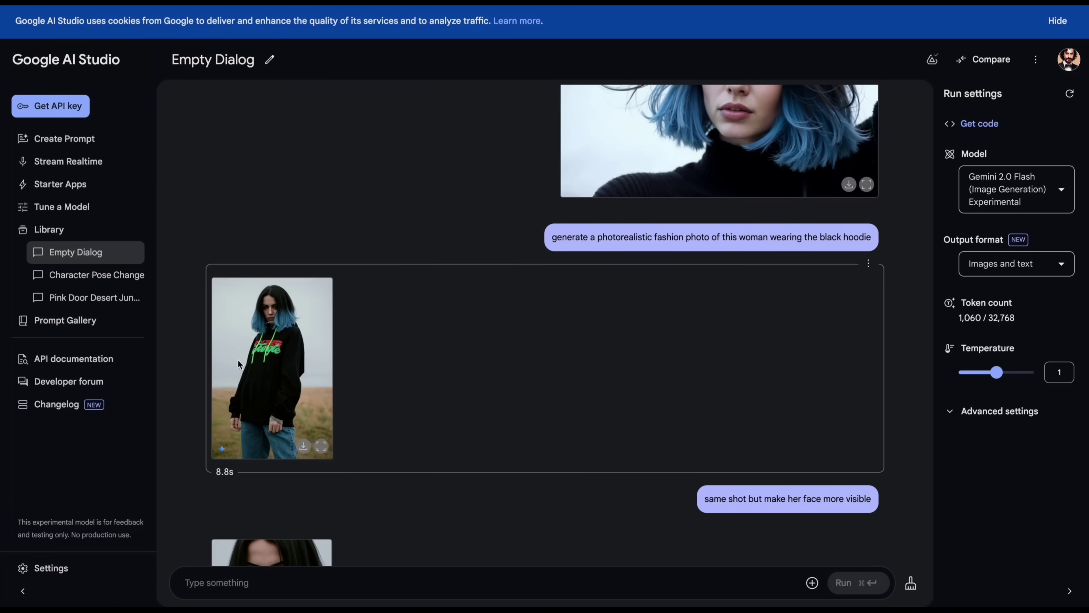
click(321, 446)
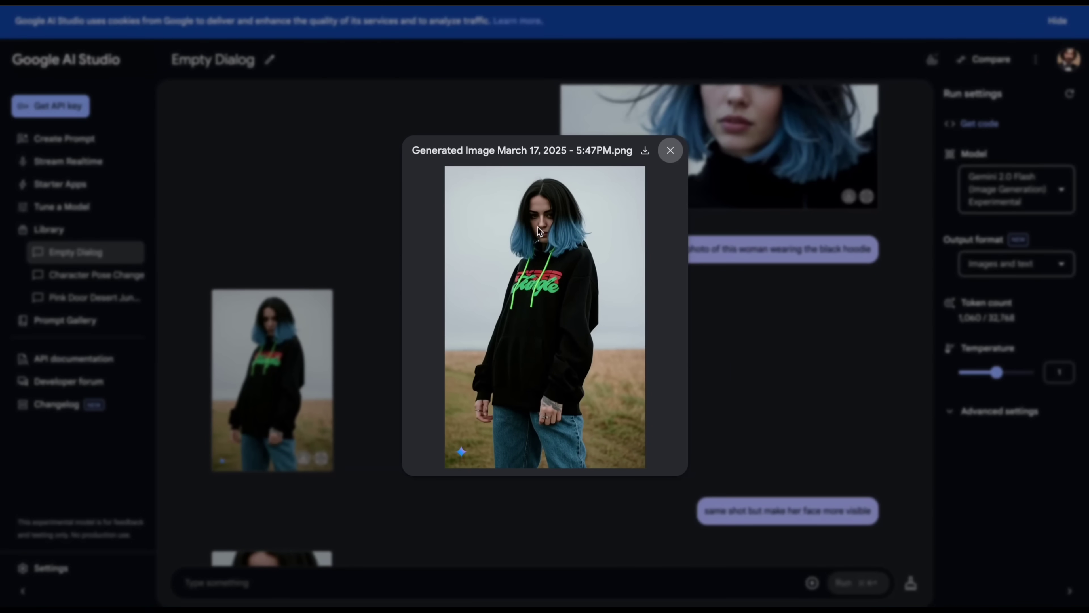
click(671, 150)
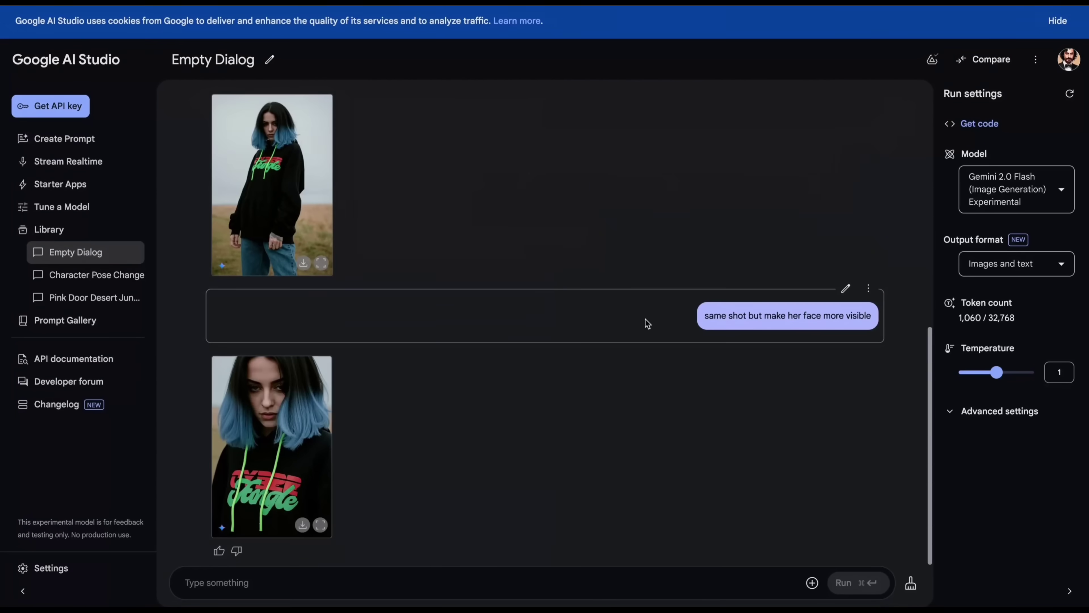
drag(714, 317, 762, 316)
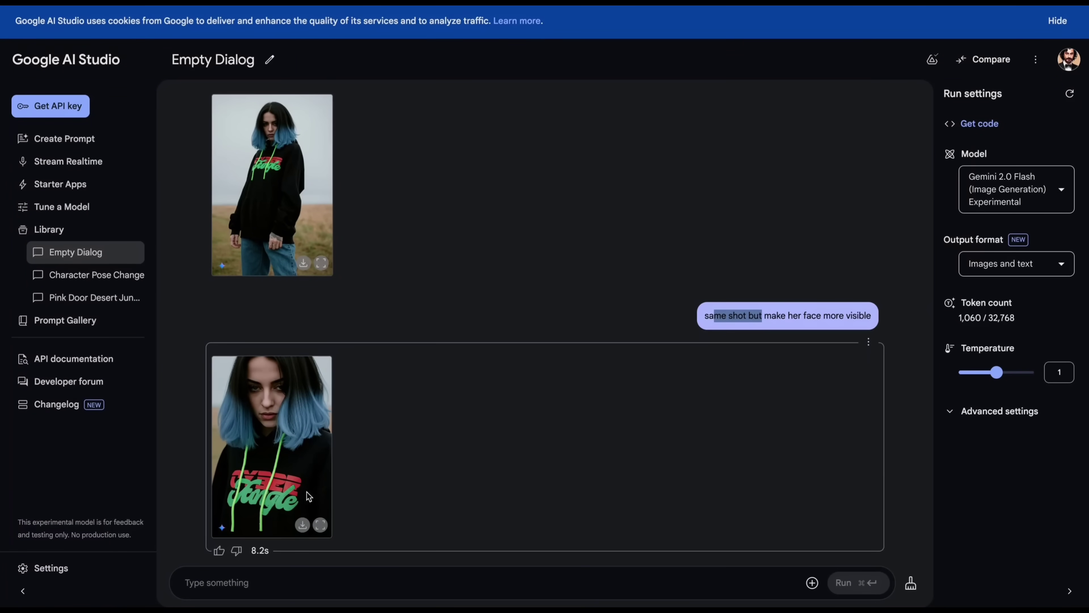
click(321, 524)
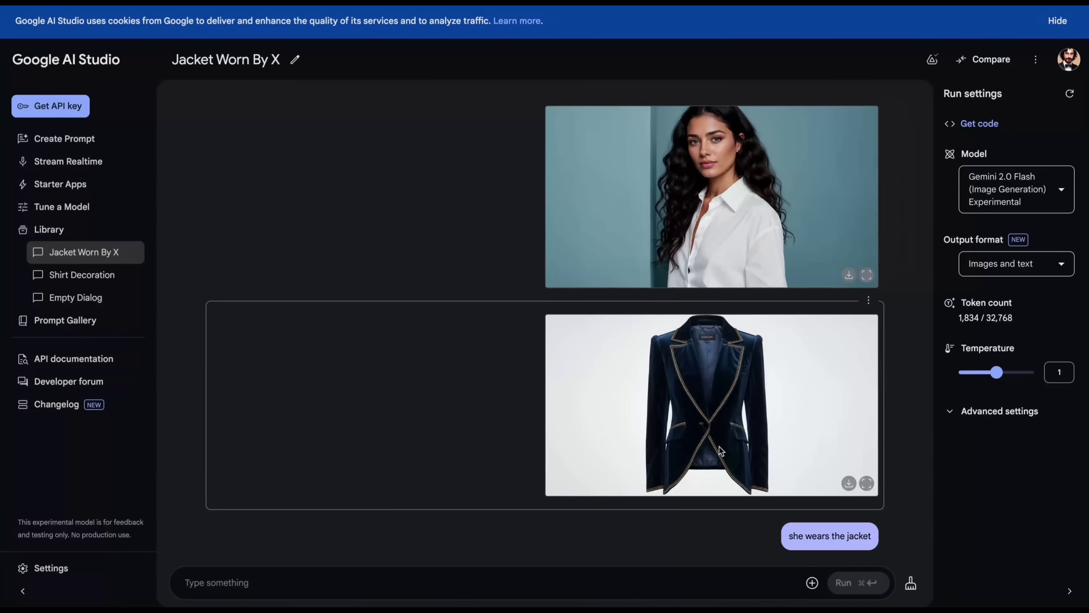
Review the model wearing the velvet jacket and the black bag photo at full size.
drag(789, 536, 869, 536)
scroll(866, 537, down, 2)
scroll(866, 537, down, 5)
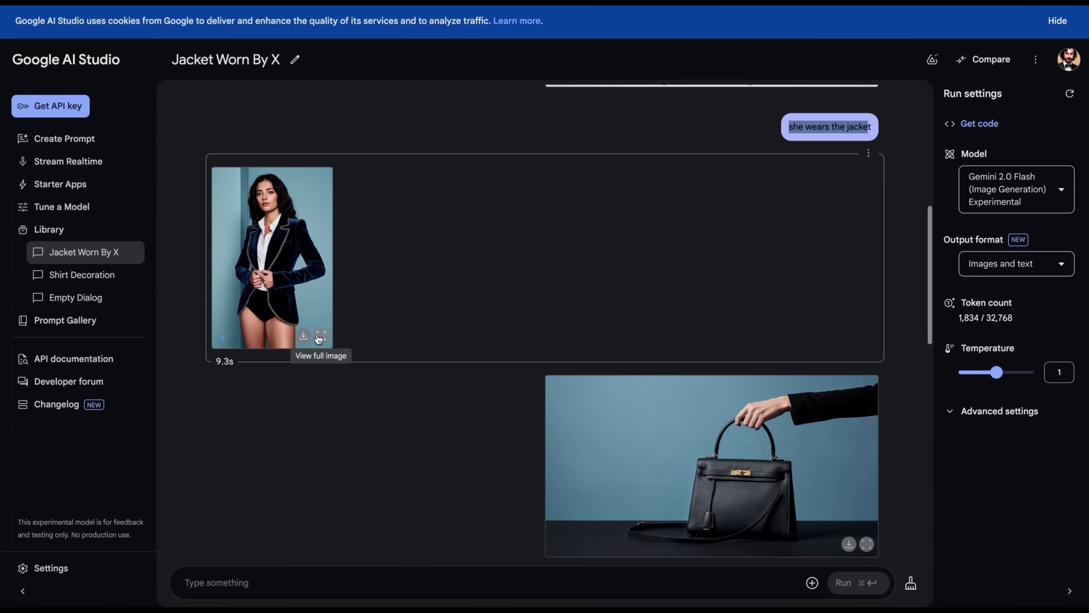
click(322, 338)
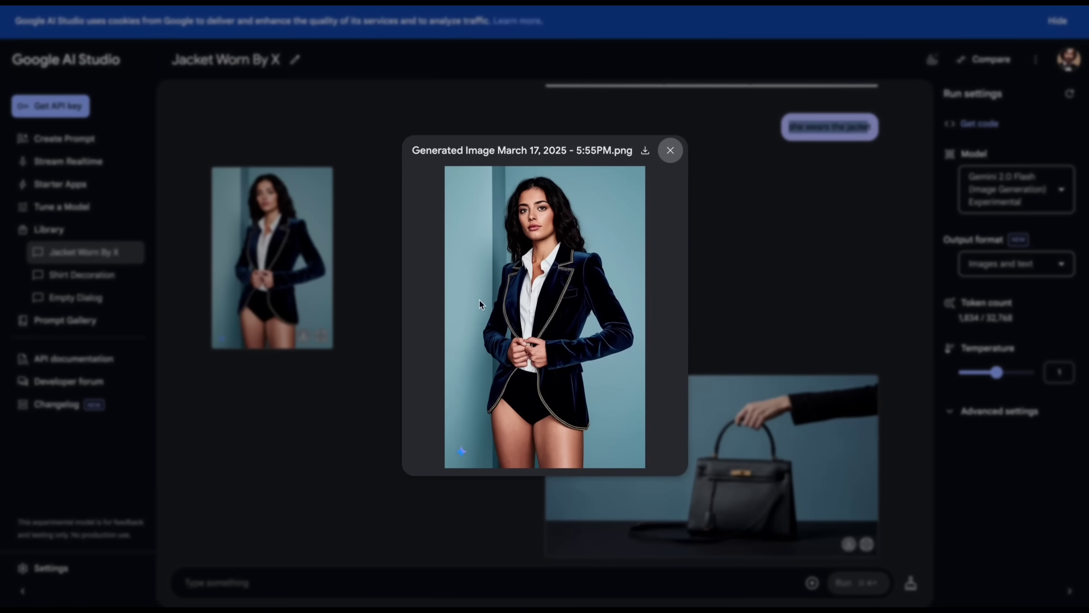
click(671, 155)
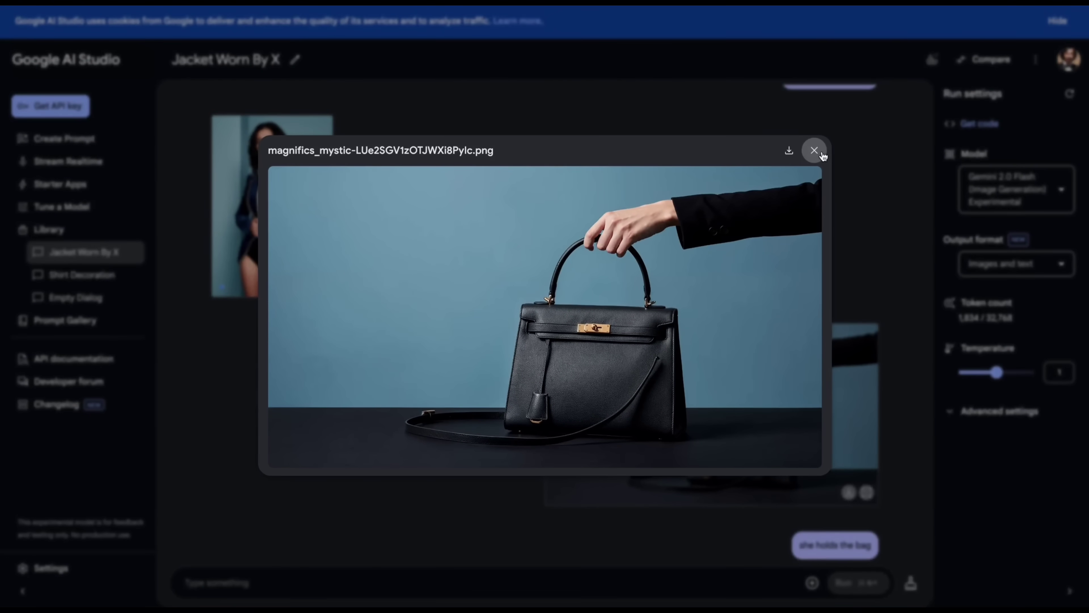
click(814, 150)
View the woman holding the bag, then the final slippers-and-bag result at full size.
scroll(803, 321, down, 3)
drag(808, 437, 861, 437)
scroll(371, 386, down, 5)
click(319, 383)
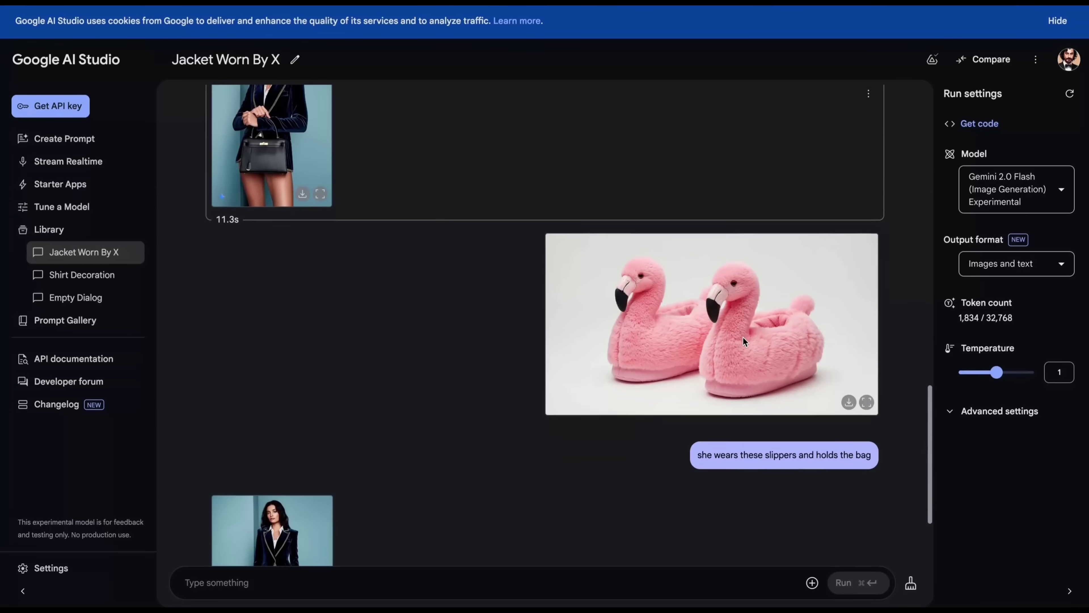
scroll(742, 337, down, 2)
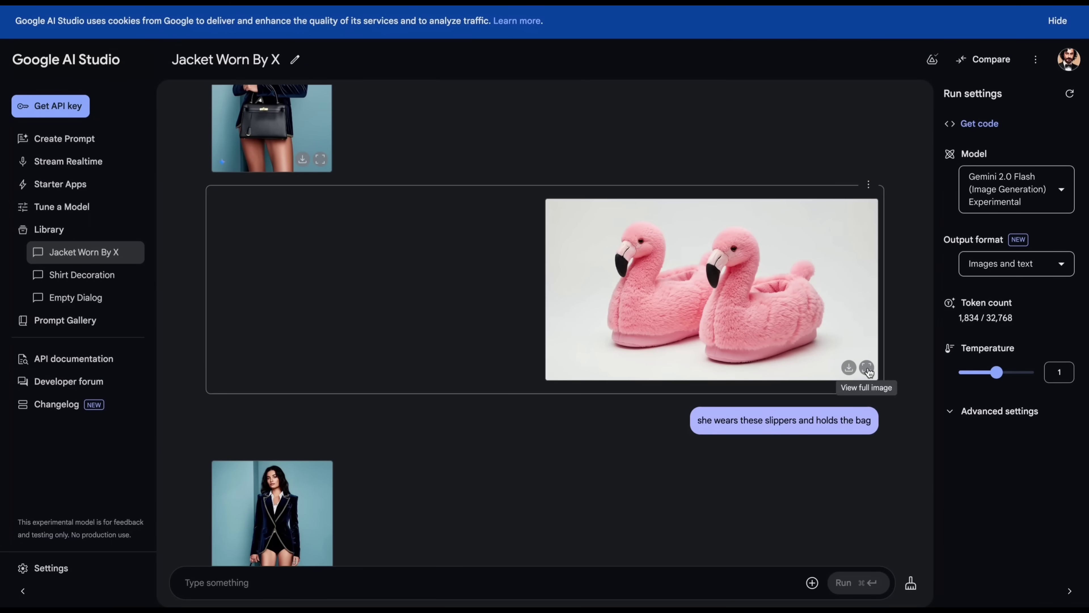
scroll(310, 523, down, 3)
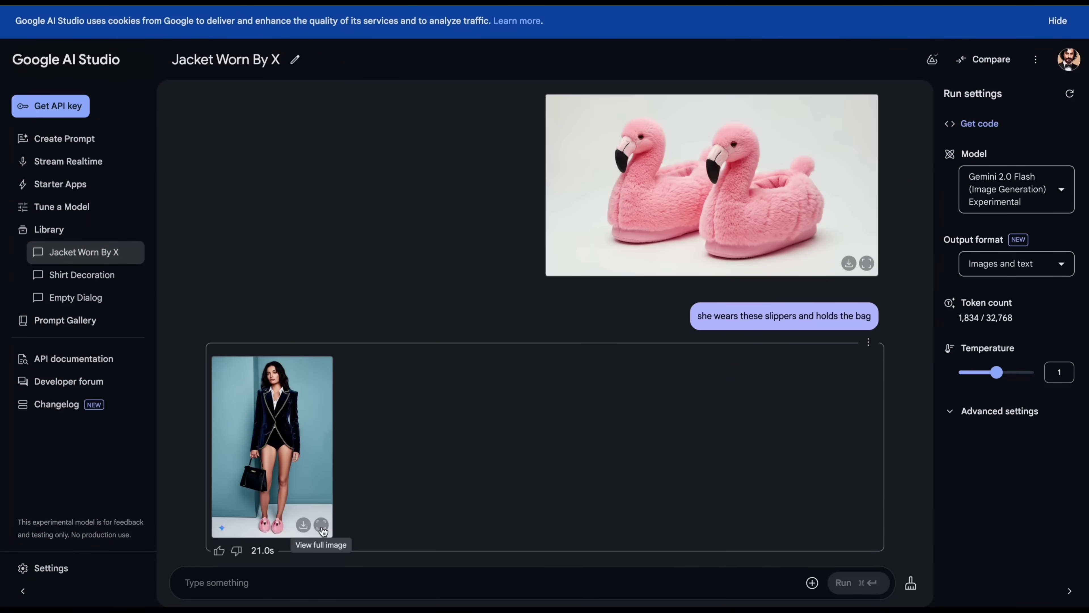
click(310, 523)
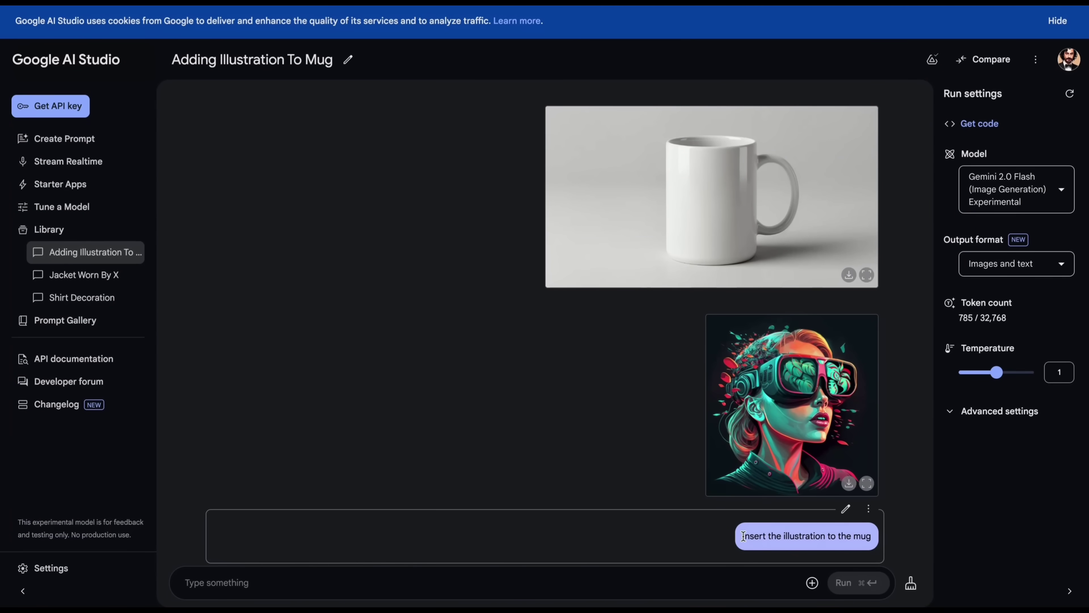
Highlight the 'insert the illustration to the mug' prompt and view the illustrated mug full size.
drag(743, 536, 872, 536)
scroll(874, 537, down, 5)
click(501, 524)
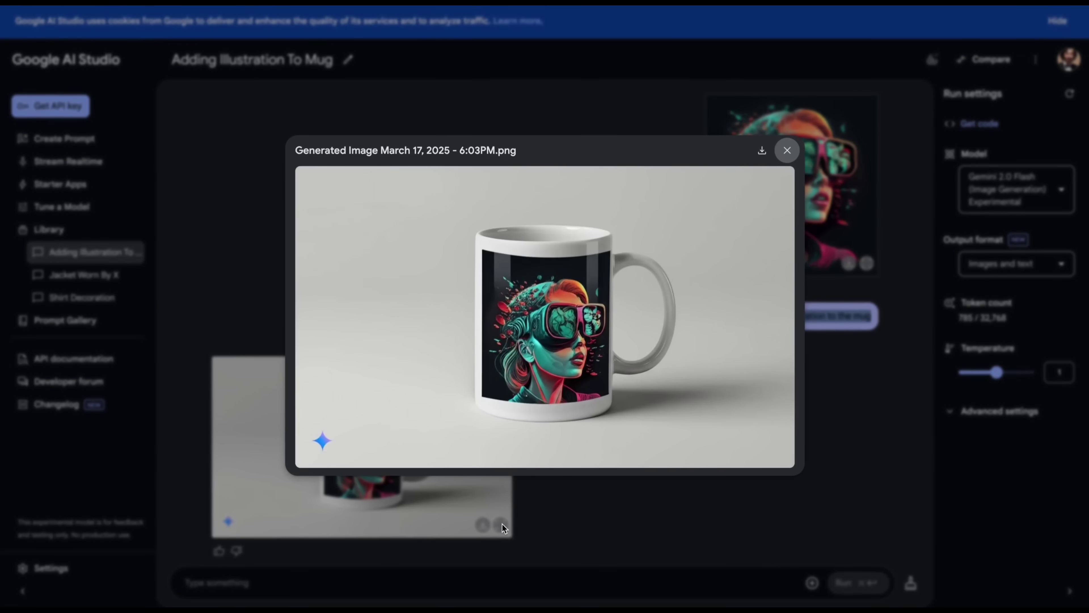